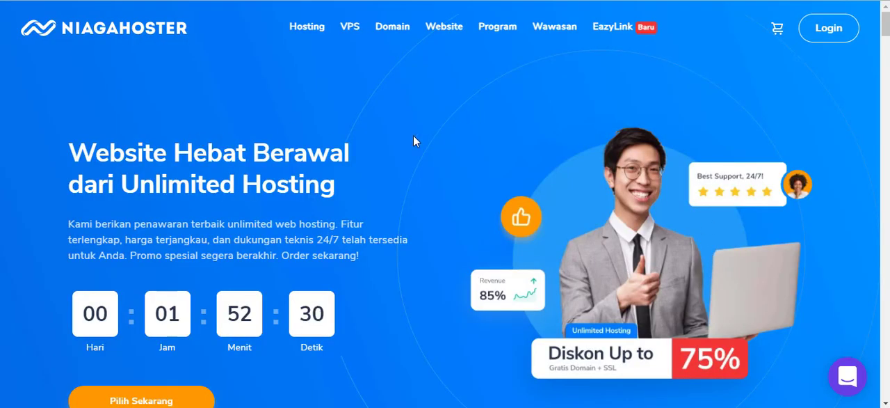
Open the Cloud VPS KVM package page and switch the package list to Windows OS
{"action": "mouse_move", "coordinate": [350, 30]}
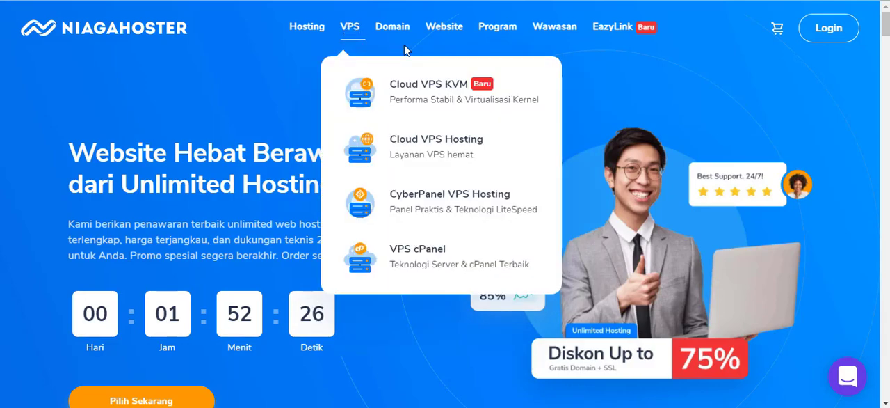
{"action": "left_click", "coordinate": [441, 102]}
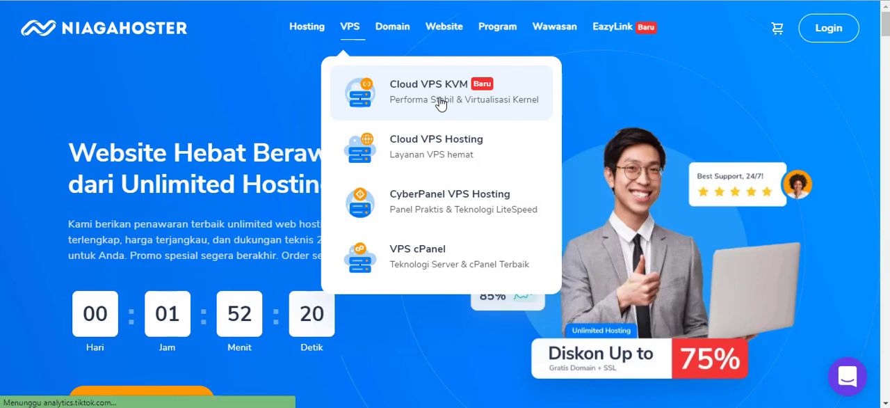
{"action": "scroll", "coordinate": [444, 107], "scroll_direction": "down", "scroll_amount": 10}
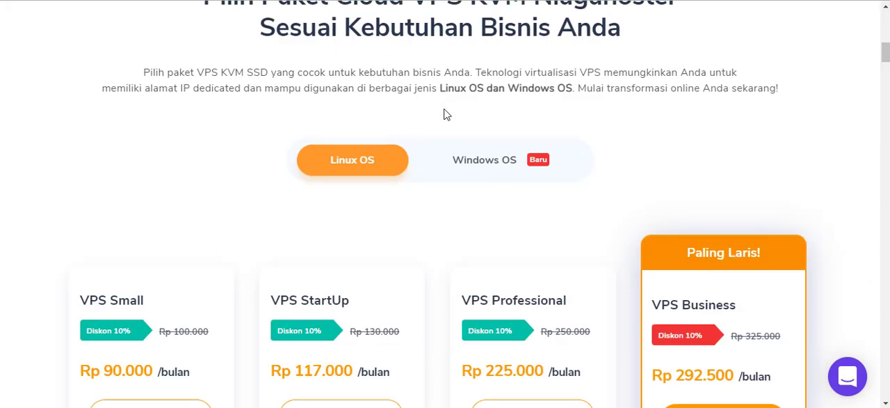
{"action": "scroll", "coordinate": [445, 113], "scroll_direction": "up", "scroll_amount": 2}
{"action": "scroll", "coordinate": [422, 160], "scroll_direction": "up", "scroll_amount": 1}
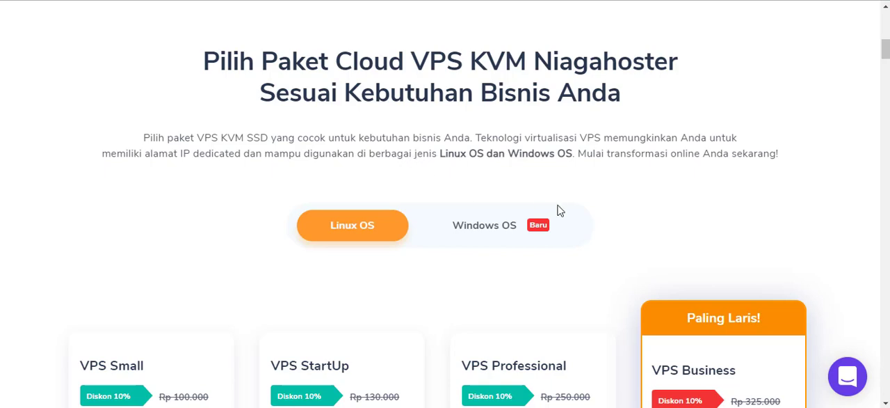
{"action": "left_click", "coordinate": [486, 236]}
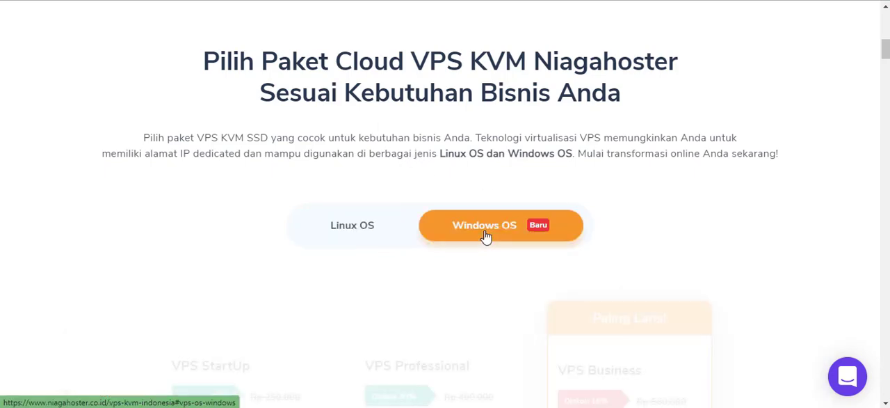
Compare the prices and specifications of the Windows VPS packages, from VPS StartUp to VPS Super Power
{"action": "scroll", "coordinate": [485, 182], "scroll_direction": "down", "scroll_amount": 3}
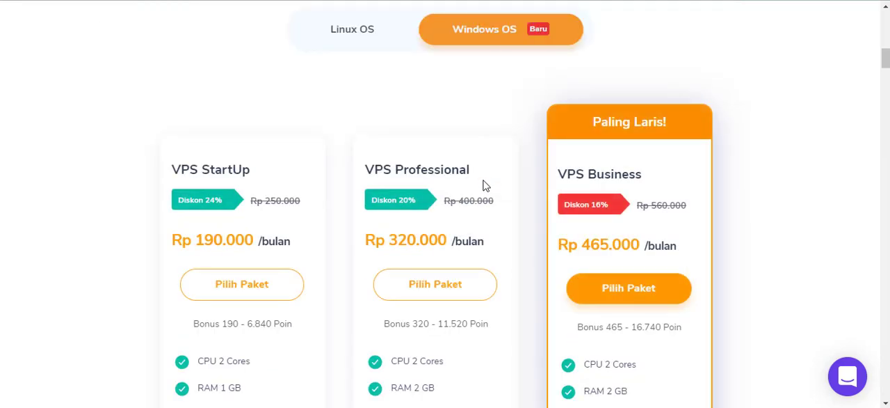
{"action": "scroll", "coordinate": [308, 114], "scroll_direction": "down", "scroll_amount": 1}
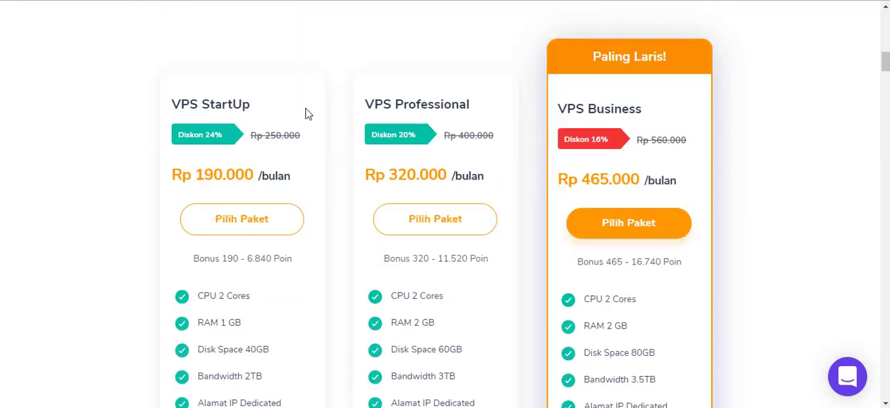
{"action": "scroll", "coordinate": [309, 115], "scroll_direction": "down", "scroll_amount": 2}
{"action": "scroll", "coordinate": [309, 117], "scroll_direction": "up", "scroll_amount": 3}
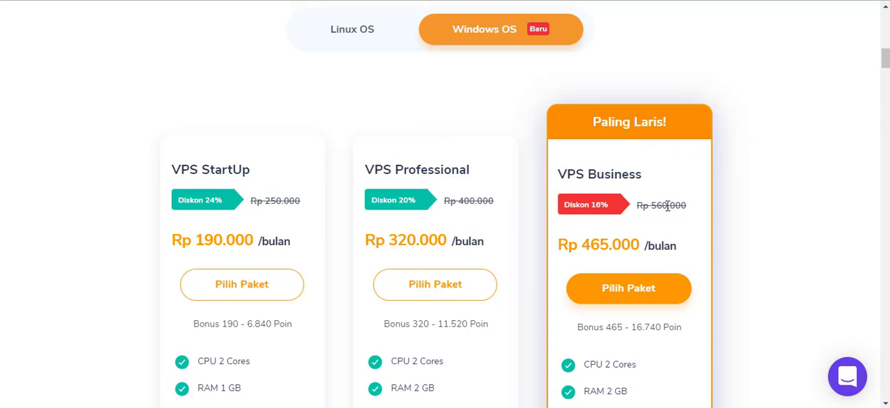
{"action": "scroll", "coordinate": [627, 219], "scroll_direction": "down", "scroll_amount": 1}
{"action": "scroll", "coordinate": [622, 222], "scroll_direction": "down", "scroll_amount": 5}
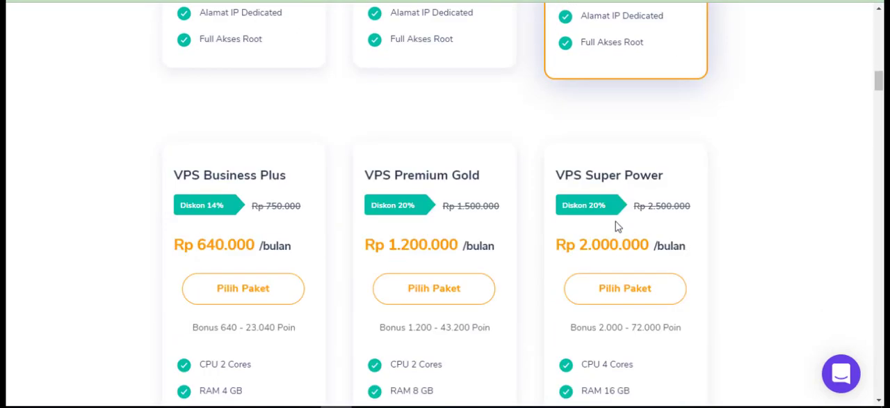
{"action": "scroll", "coordinate": [617, 225], "scroll_direction": "down", "scroll_amount": 1}
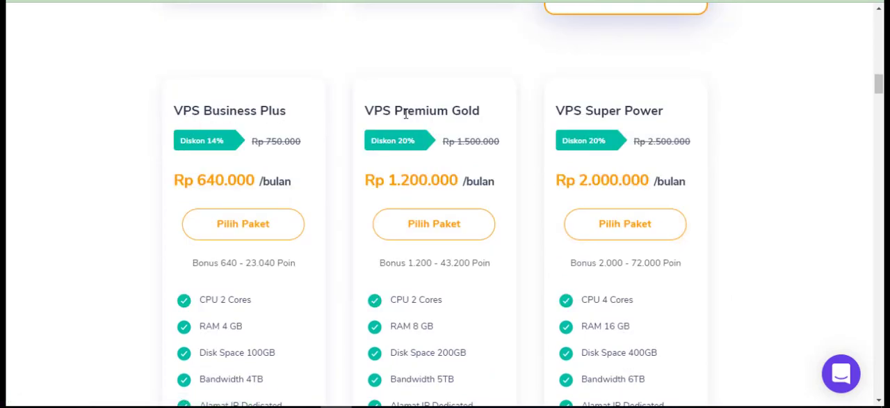
{"action": "scroll", "coordinate": [628, 126], "scroll_direction": "down", "scroll_amount": 1}
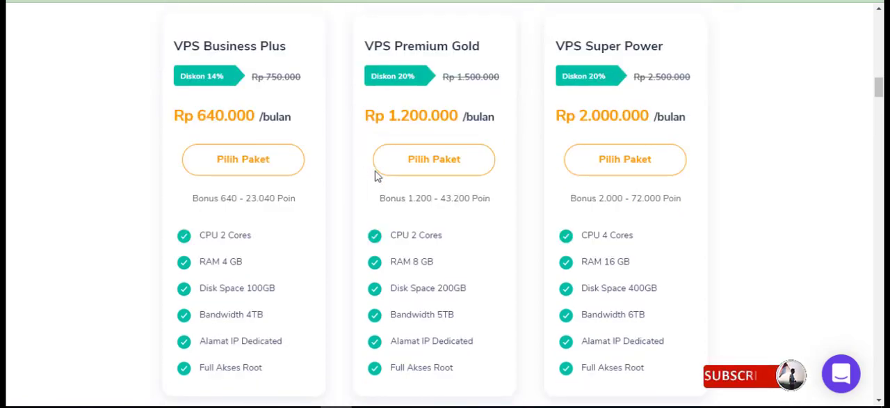
{"action": "scroll", "coordinate": [375, 176], "scroll_direction": "up", "scroll_amount": 6}
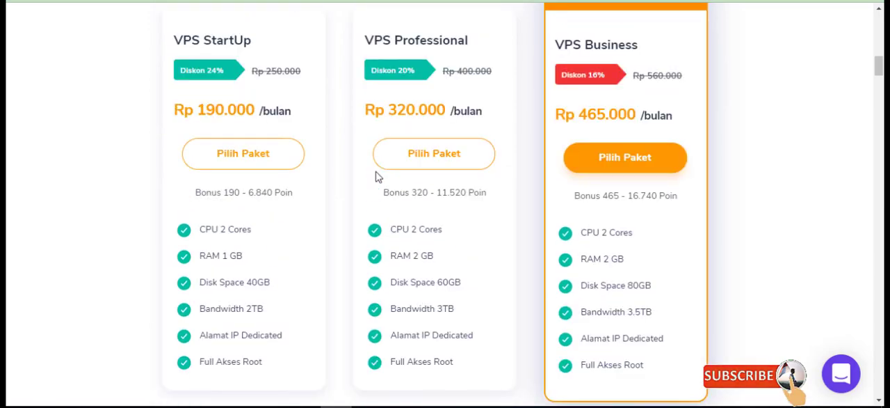
{"action": "scroll", "coordinate": [493, 219], "scroll_direction": "up", "scroll_amount": 1}
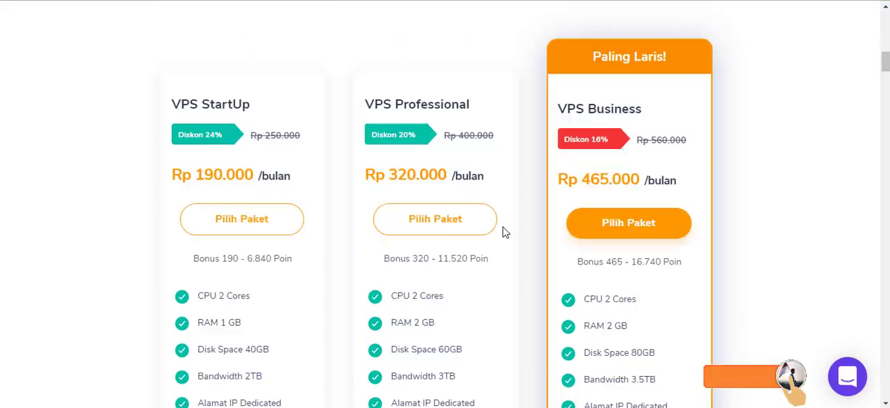
Choose the VPS Professional package for Windows and open its order page
{"action": "scroll", "coordinate": [506, 232], "scroll_direction": "up", "scroll_amount": 1}
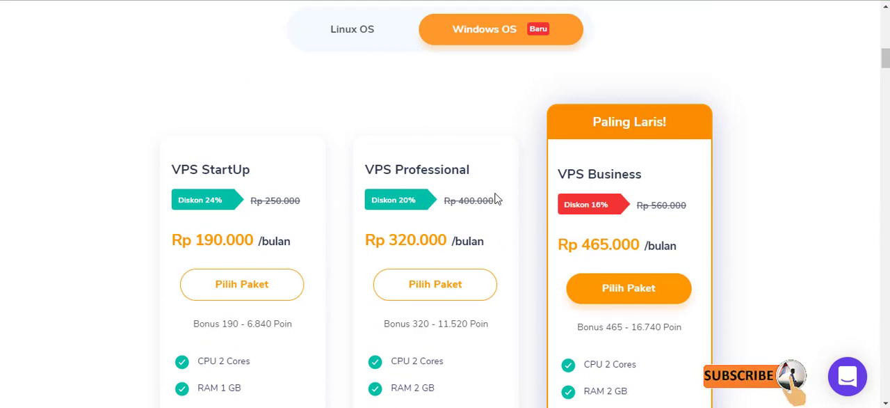
{"action": "scroll", "coordinate": [496, 199], "scroll_direction": "down", "scroll_amount": 1}
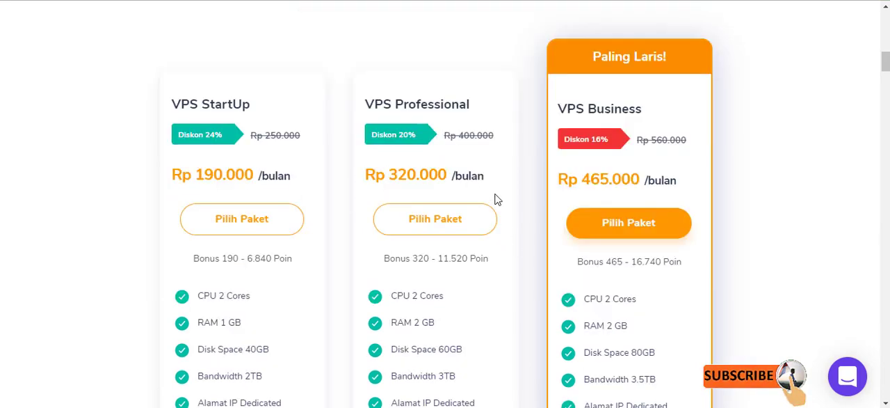
{"action": "left_click", "coordinate": [421, 220]}
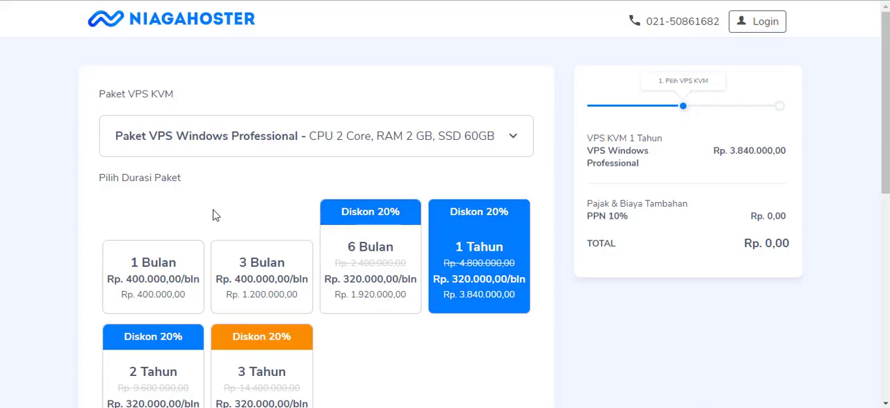
Review the package durations and the available data center locations and operating systems, keeping 1 Tahun, Jakarta and Windows-2008 R2
{"action": "scroll", "coordinate": [216, 215], "scroll_direction": "down", "scroll_amount": 1}
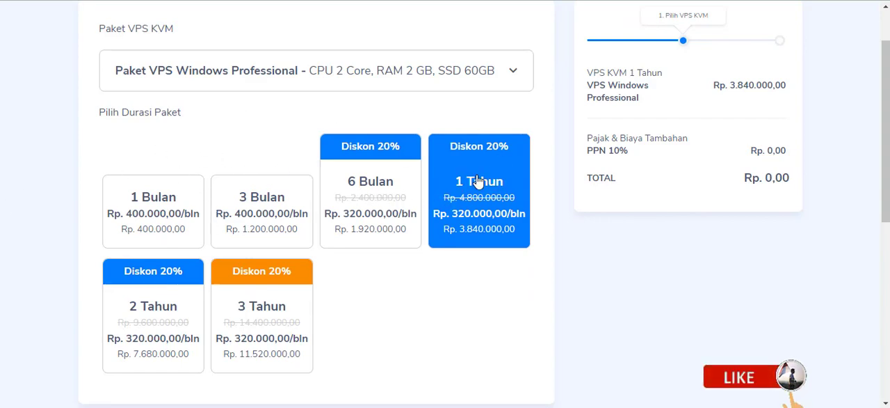
{"action": "scroll", "coordinate": [478, 183], "scroll_direction": "down", "scroll_amount": 5}
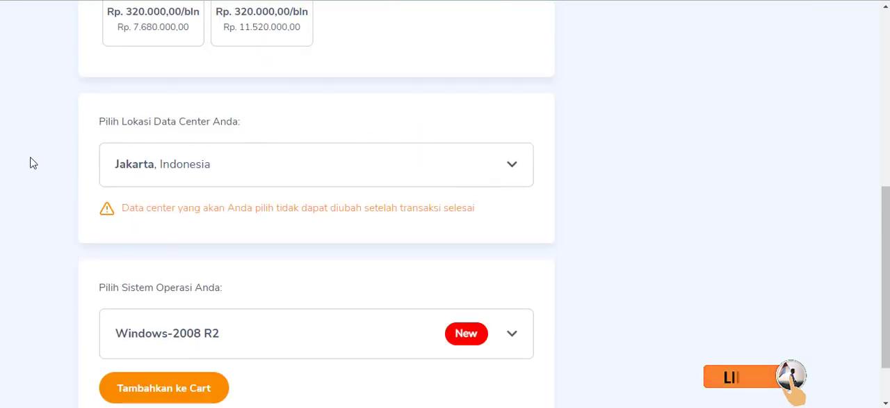
{"action": "left_click", "coordinate": [478, 163]}
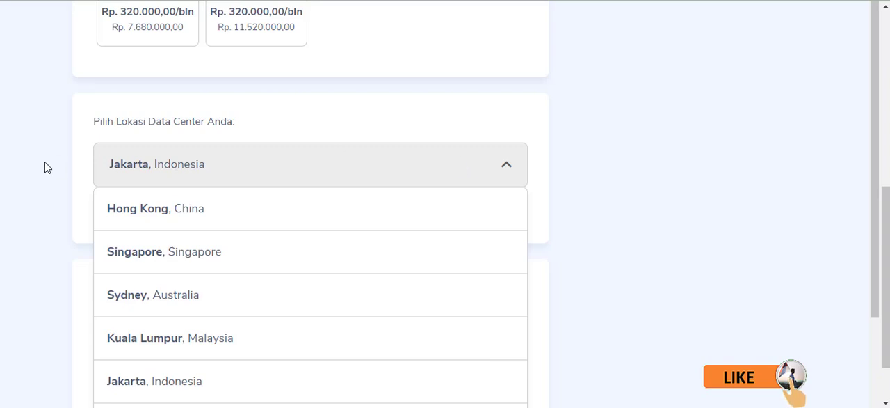
{"action": "left_click", "coordinate": [163, 175]}
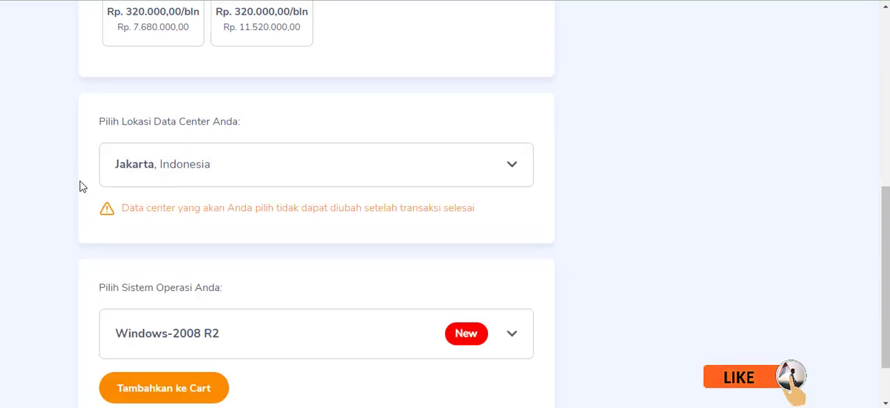
{"action": "scroll", "coordinate": [80, 187], "scroll_direction": "down", "scroll_amount": 1}
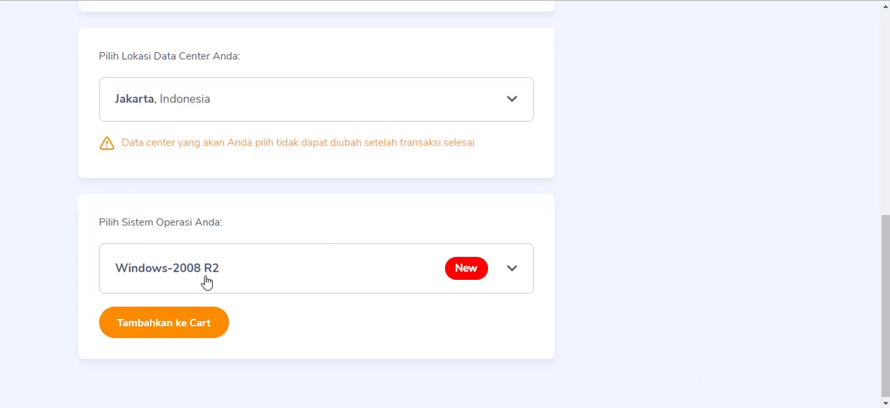
{"action": "left_click", "coordinate": [256, 273]}
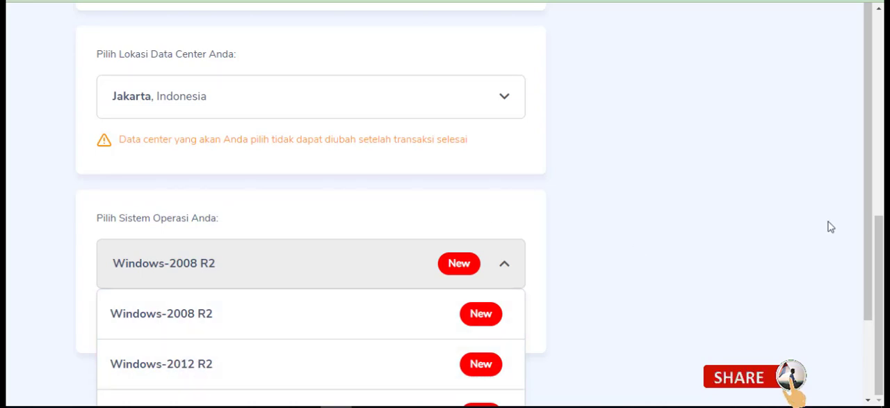
{"action": "scroll", "coordinate": [869, 265], "scroll_direction": "down", "scroll_amount": 2}
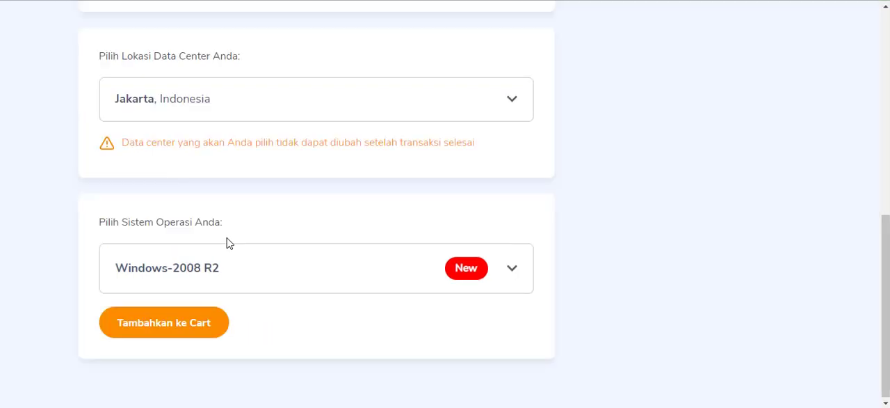
Add the configured VPS Windows Professional package to the cart and continue to the payment method page
{"action": "scroll", "coordinate": [229, 242], "scroll_direction": "up", "scroll_amount": 5}
{"action": "scroll", "coordinate": [229, 242], "scroll_direction": "down", "scroll_amount": 5}
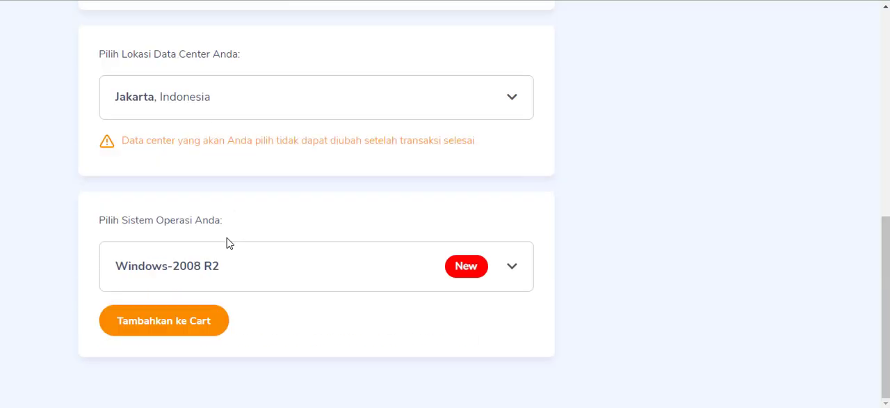
{"action": "left_click", "coordinate": [167, 331]}
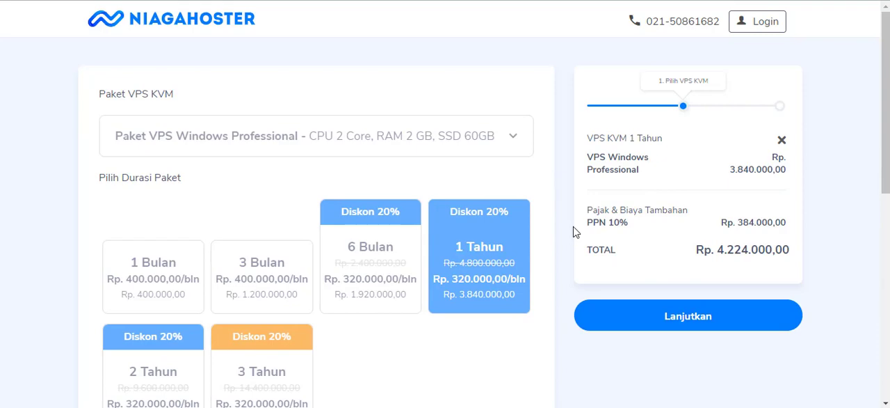
{"action": "scroll", "coordinate": [560, 201], "scroll_direction": "down", "scroll_amount": 5}
{"action": "scroll", "coordinate": [530, 213], "scroll_direction": "up", "scroll_amount": 5}
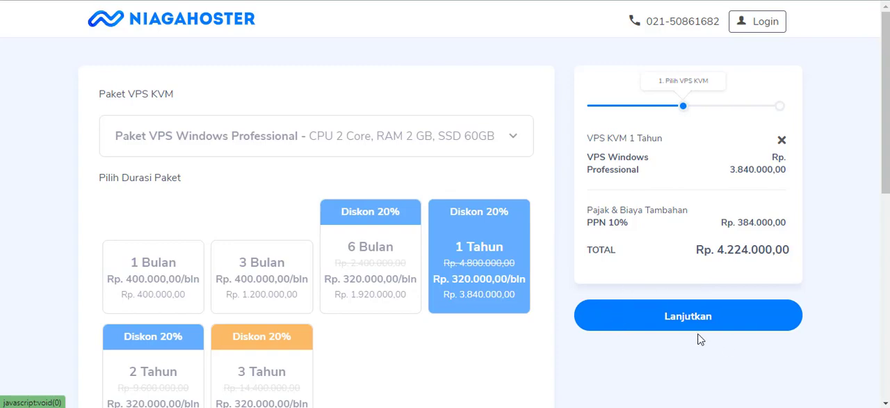
{"action": "left_click", "coordinate": [653, 319]}
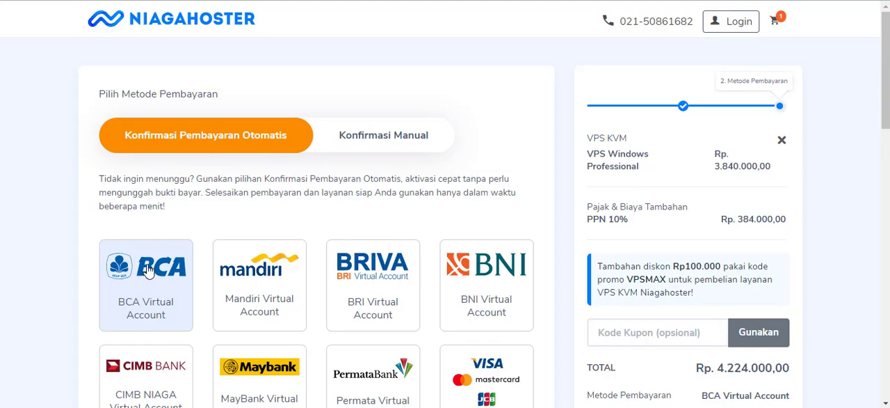
Look through the automatically confirmed payment methods and select BNI Virtual Account
{"action": "scroll", "coordinate": [145, 244], "scroll_direction": "down", "scroll_amount": 2}
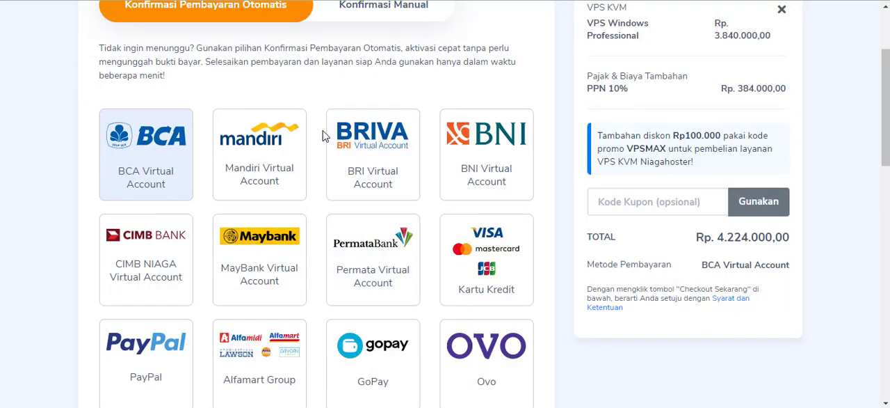
{"action": "scroll", "coordinate": [511, 174], "scroll_direction": "down", "scroll_amount": 4}
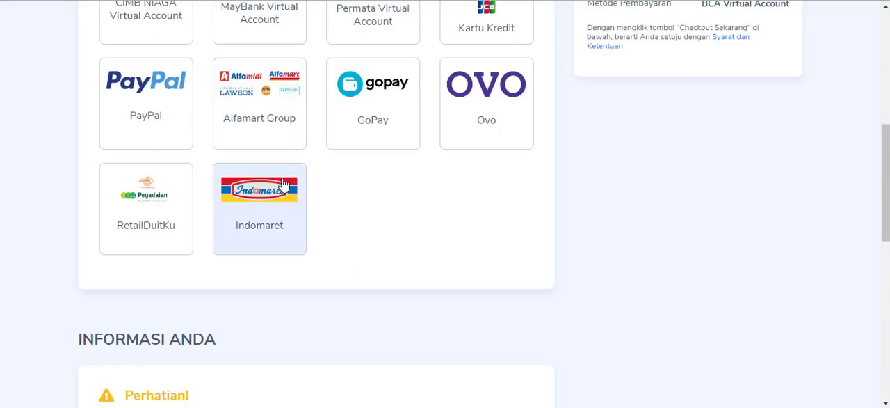
{"action": "scroll", "coordinate": [232, 162], "scroll_direction": "up", "scroll_amount": 4}
{"action": "scroll", "coordinate": [232, 162], "scroll_direction": "up", "scroll_amount": 1}
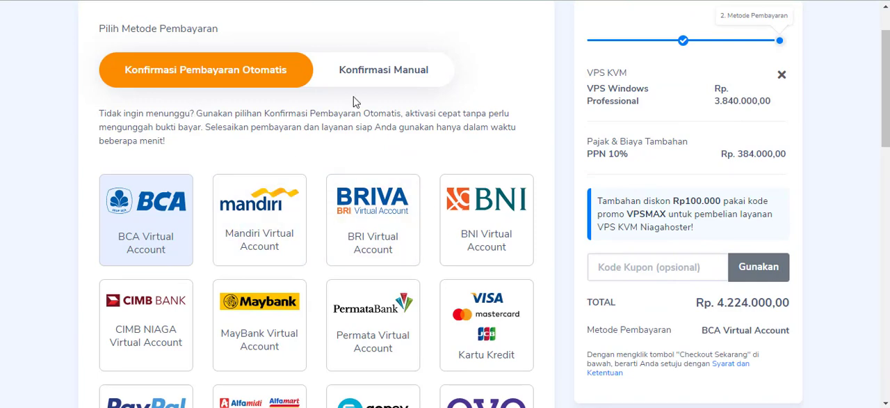
{"action": "left_click", "coordinate": [493, 238]}
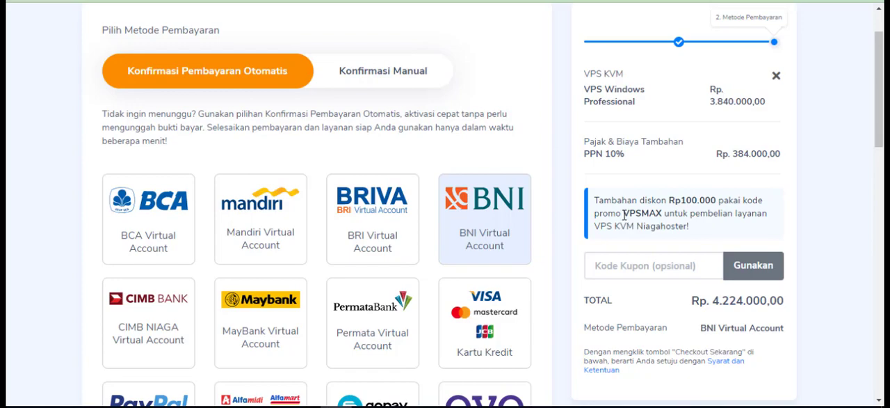
Copy the promo code VPSMAX from the discount notice and apply it as the order's coupon
{"action": "left_click_drag", "start_coordinate": [623, 215], "coordinate": [665, 214]}
{"action": "key", "text": "ctrl+c"}
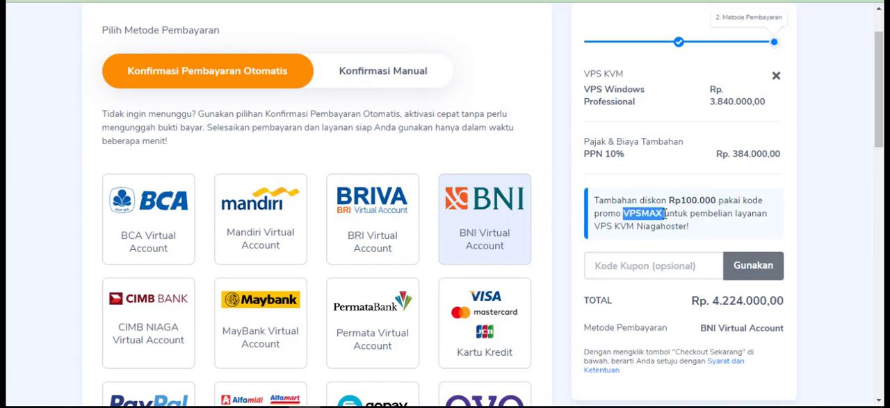
{"action": "right_click", "coordinate": [655, 216]}
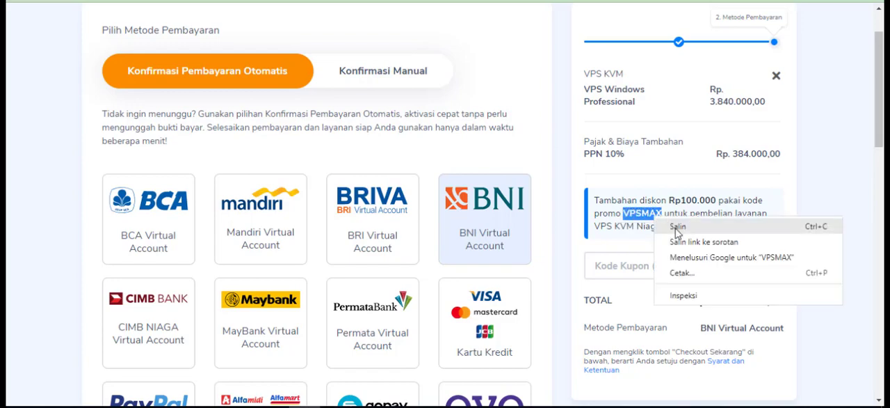
{"action": "left_click", "coordinate": [677, 226]}
{"action": "left_click", "coordinate": [622, 267]}
{"action": "right_click", "coordinate": [622, 268]}
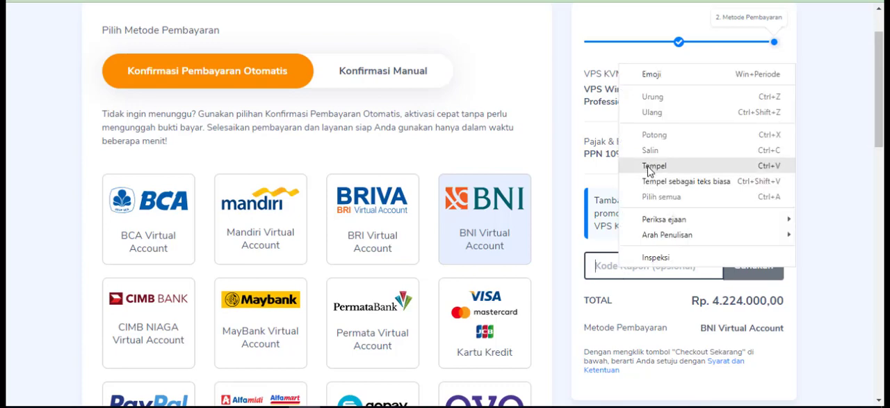
{"action": "left_click", "coordinate": [651, 167]}
{"action": "left_click", "coordinate": [737, 268]}
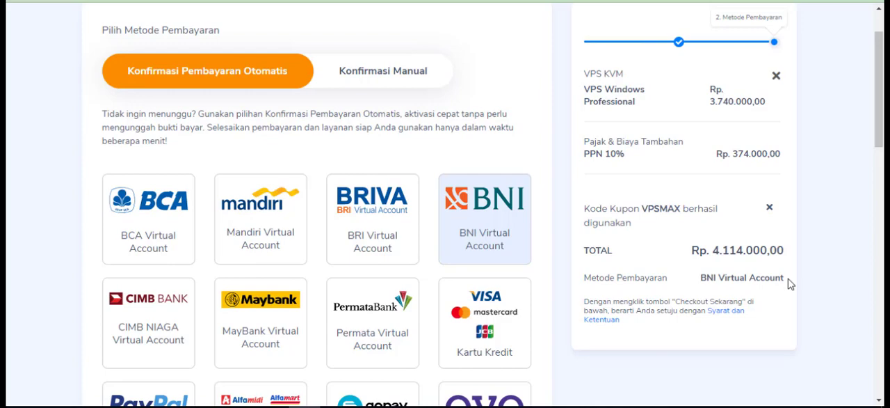
Compare the Daftar and Masuk options under Informasi Anda, and log in with the existing Google account
{"action": "scroll", "coordinate": [624, 153], "scroll_direction": "down", "scroll_amount": 8}
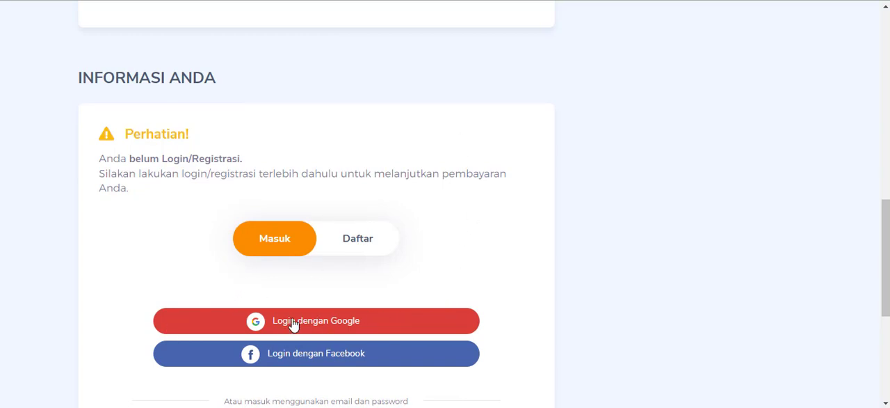
{"action": "left_click", "coordinate": [376, 240]}
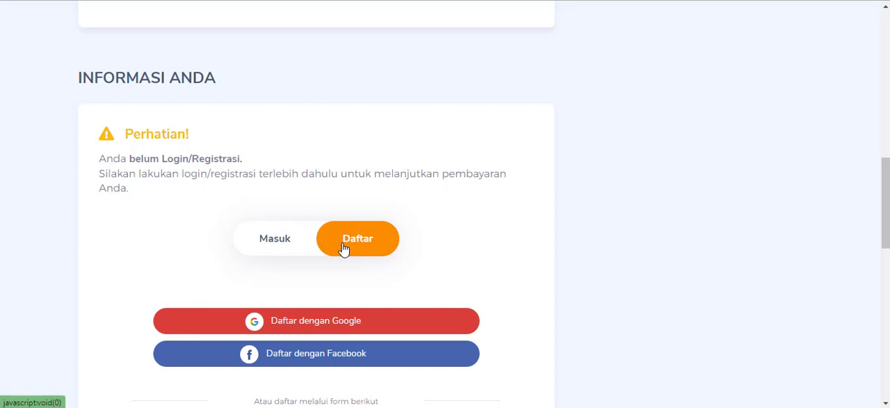
{"action": "left_click", "coordinate": [294, 243]}
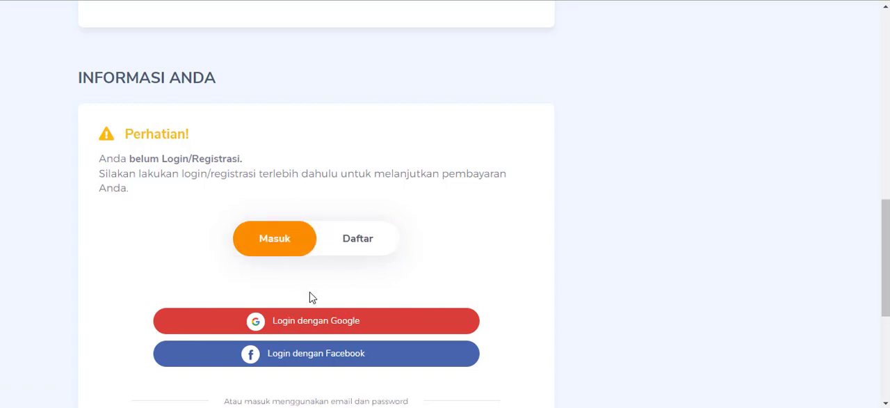
{"action": "left_click", "coordinate": [308, 324]}
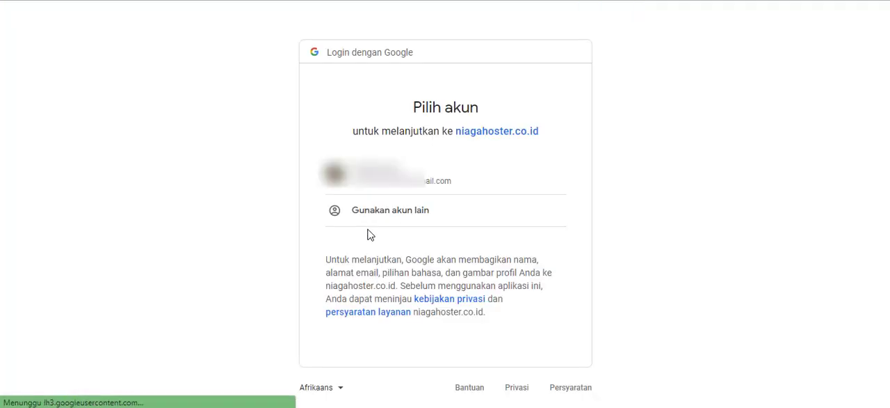
{"action": "left_click", "coordinate": [341, 179]}
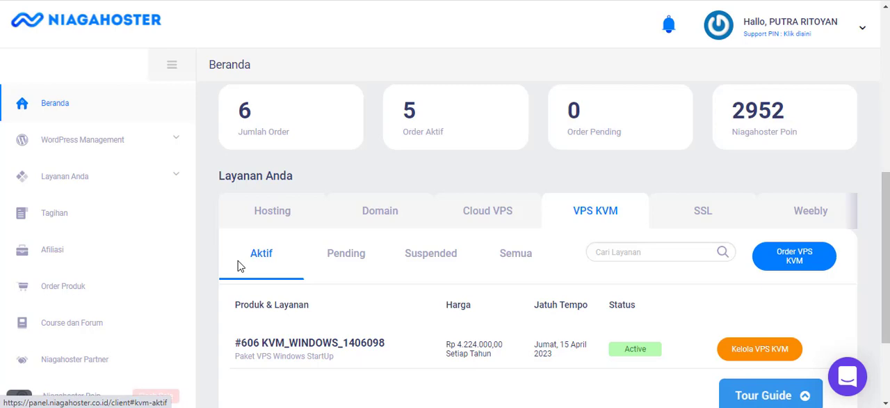
Open management of the active Windows VPS KVM and change its root password, entering and confirming a new password
{"action": "left_click", "coordinate": [756, 354]}
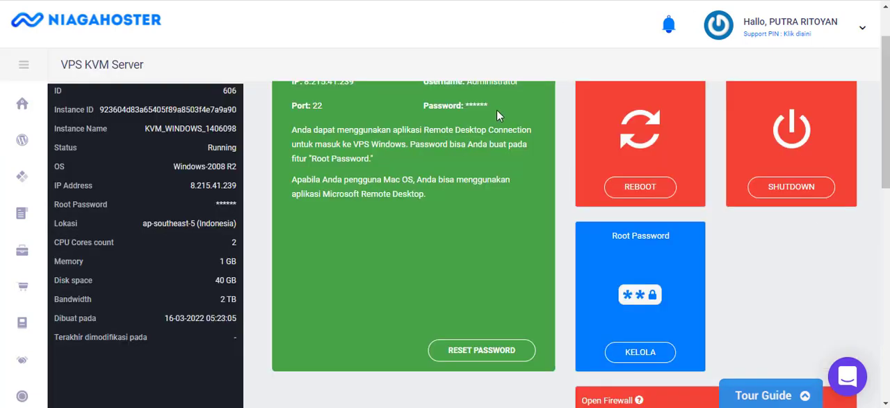
{"action": "left_click", "coordinate": [642, 354]}
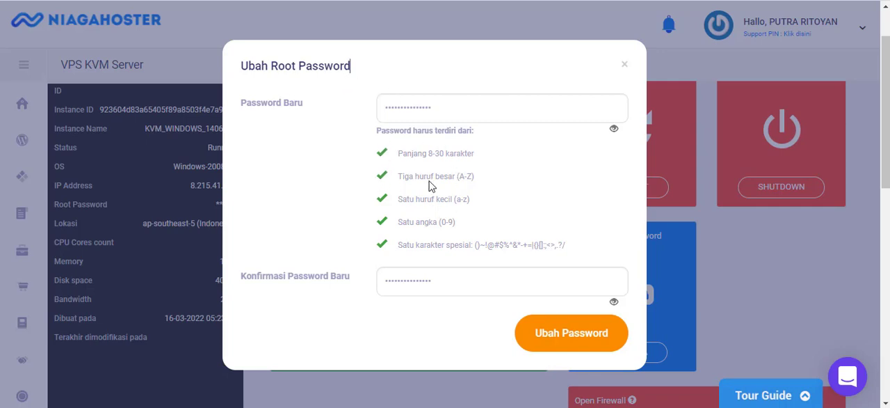
{"action": "left_click", "coordinate": [571, 335]}
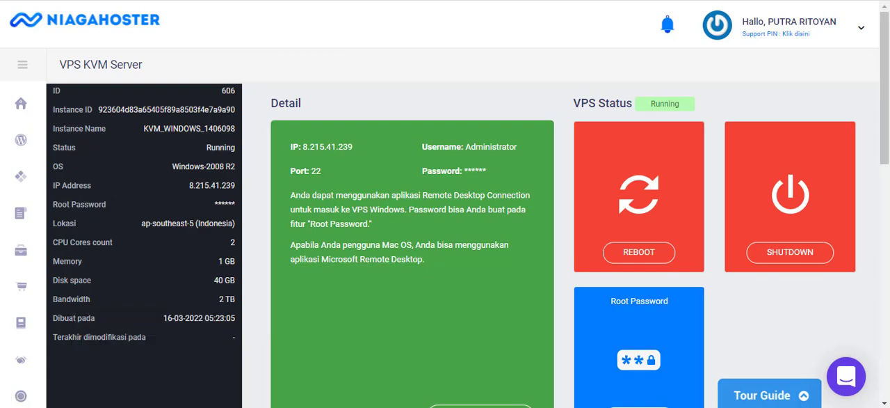
Search Windows for "remo", launch Remote Desktop Connection and move its window clear of the VPS IP and username details
{"action": "left_click", "coordinate": [42, 407]}
{"action": "type", "text": "remo"}
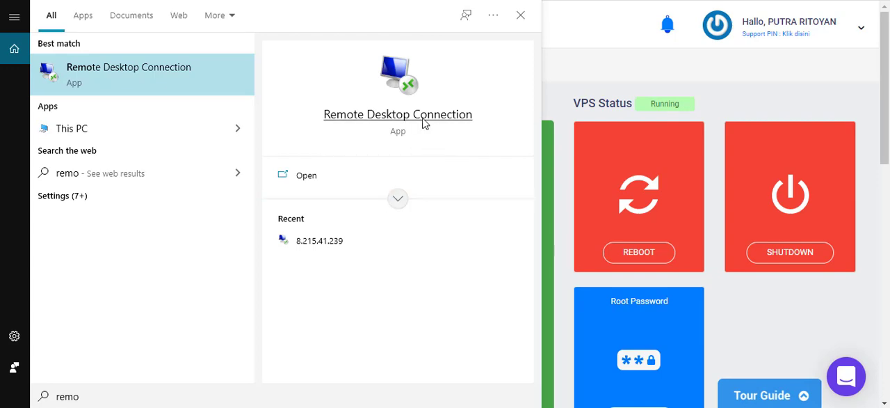
{"action": "key", "text": "Return"}
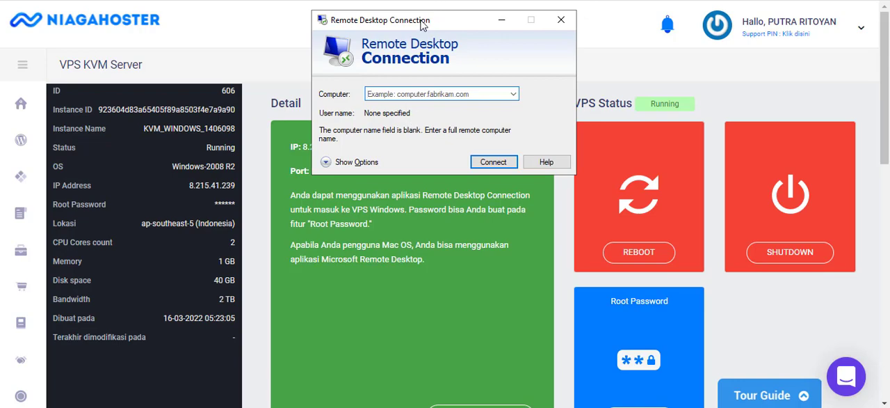
{"action": "left_click_drag", "start_coordinate": [422, 26], "coordinate": [404, 189]}
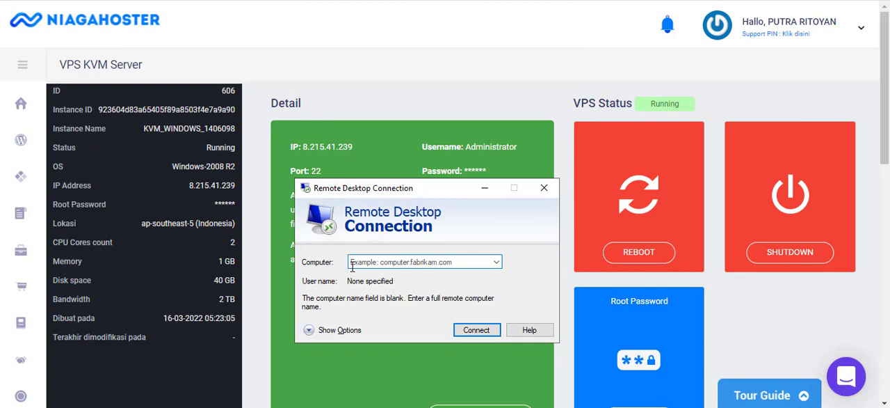
Enter 8.215.41.239 as the remote computer and start the connection
{"action": "type", "text": "8.215.41.239"}
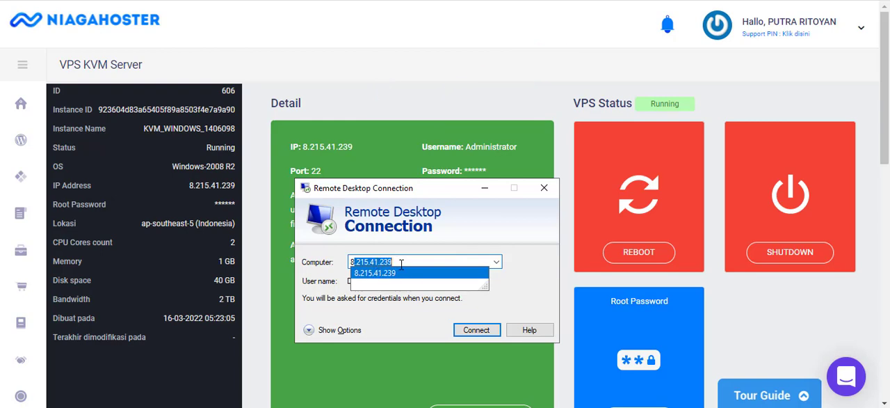
{"action": "left_click", "coordinate": [402, 263]}
{"action": "left_click", "coordinate": [457, 230]}
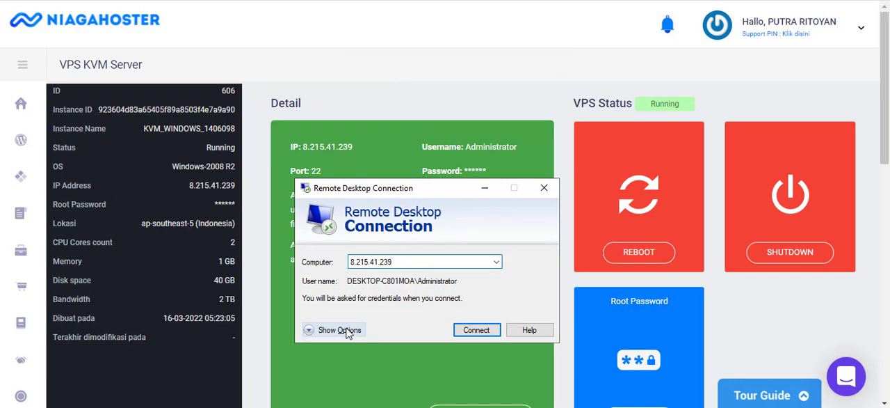
{"action": "left_click", "coordinate": [472, 331]}
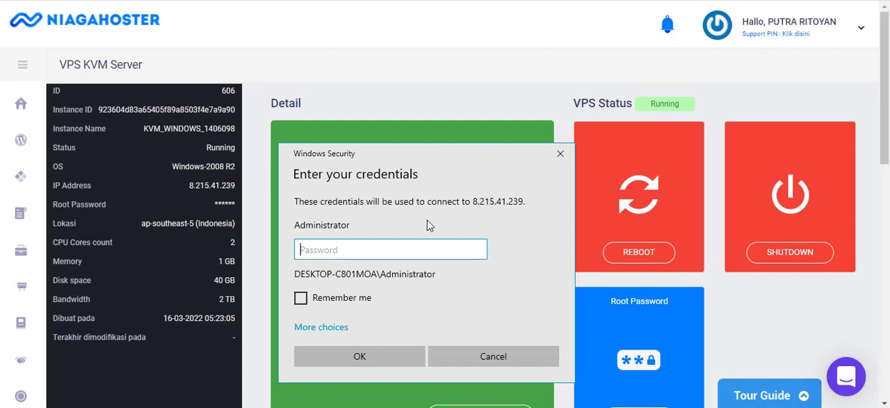
Enter the Administrator account's password and connect to the VPS despite the untrusted certificate
{"action": "key", "text": "ctrl+v"}
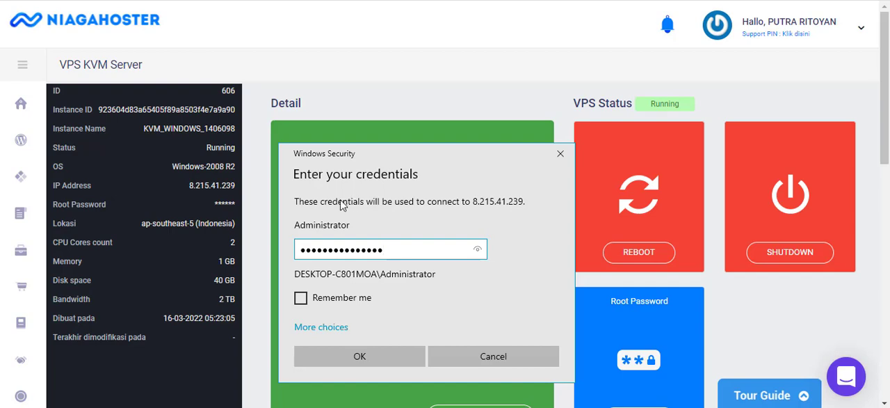
{"action": "left_click", "coordinate": [347, 364]}
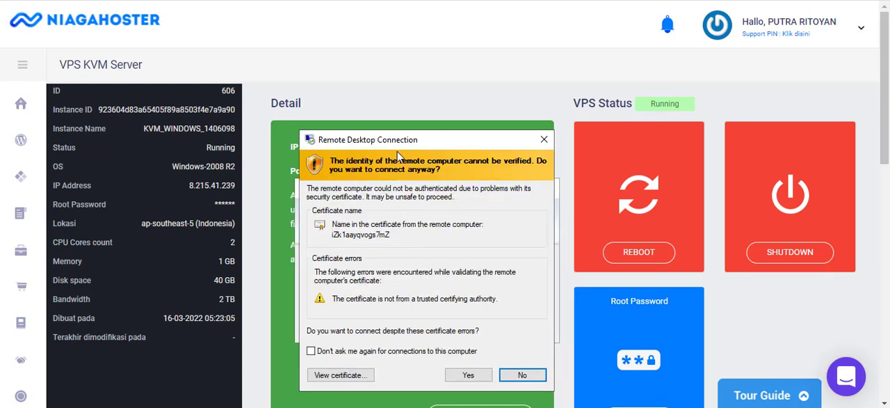
{"action": "left_click", "coordinate": [462, 379]}
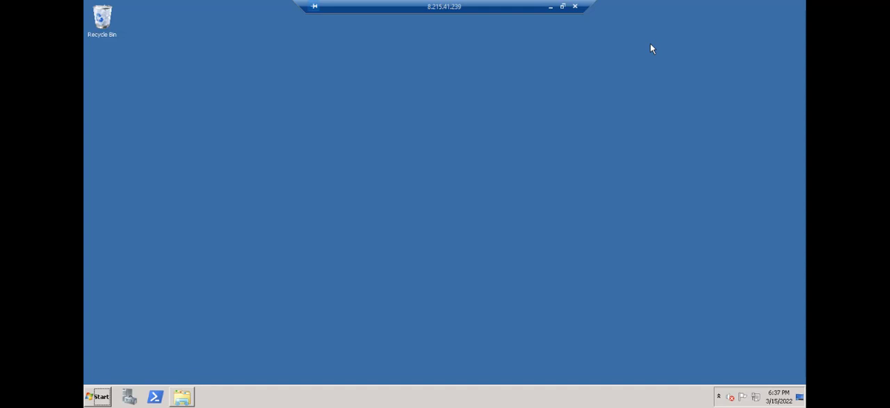
Minimize the remote session and go through Dapodik_2022, Patch_Dapodik_2022.c and Patch_Dapodik_2022.d in the local Programs folder
{"action": "left_click", "coordinate": [549, 7]}
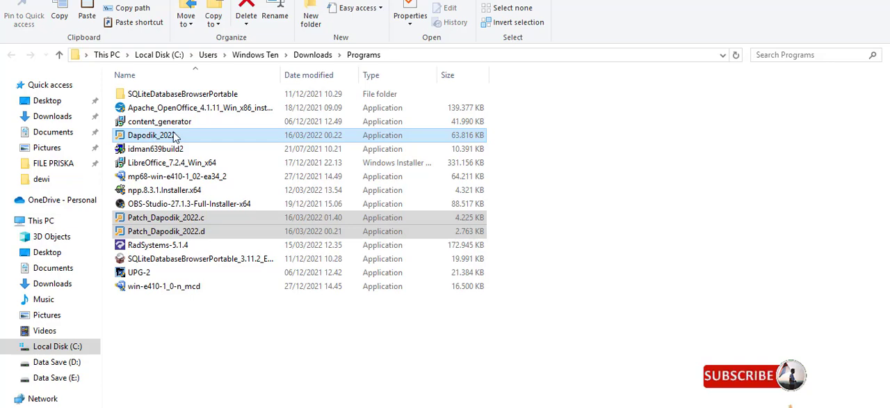
{"action": "left_click", "coordinate": [174, 137]}
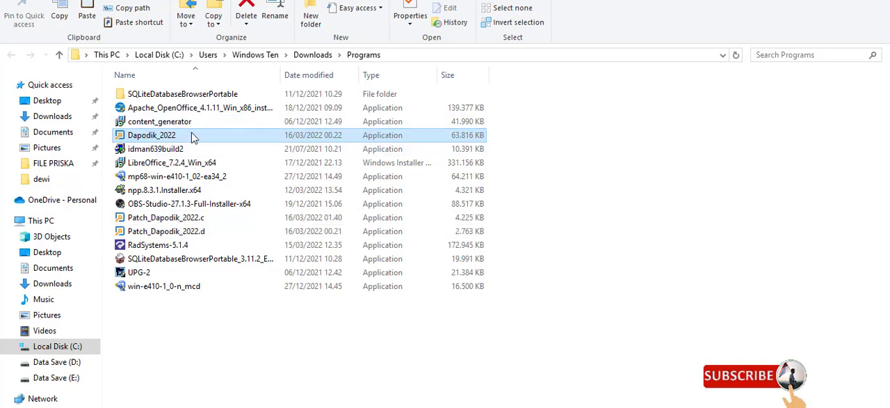
{"action": "left_click", "coordinate": [187, 219]}
{"action": "left_click", "coordinate": [194, 236]}
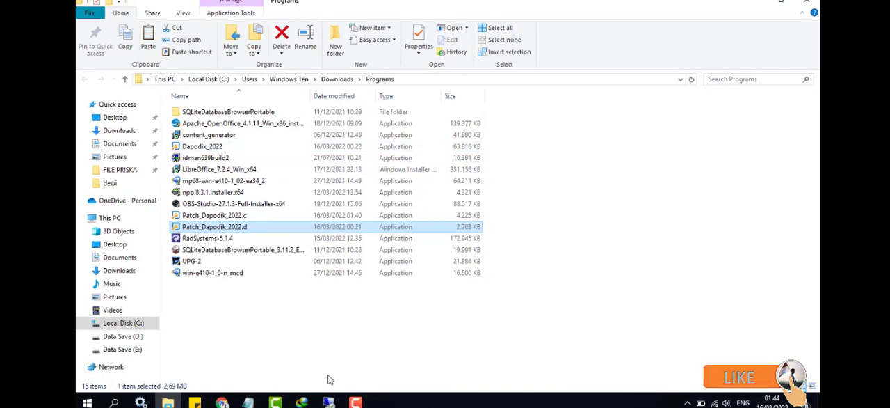
Return to the 8.215.41.239 remote session and open the VPS's Documents library
{"action": "mouse_move", "coordinate": [328, 402]}
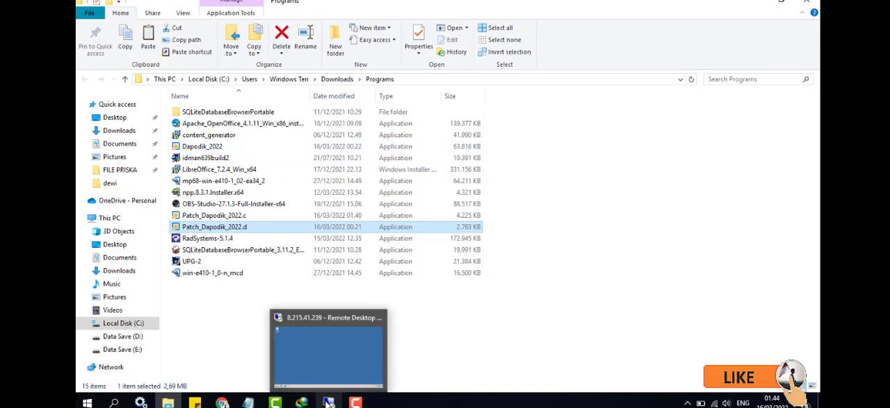
{"action": "left_click", "coordinate": [327, 361]}
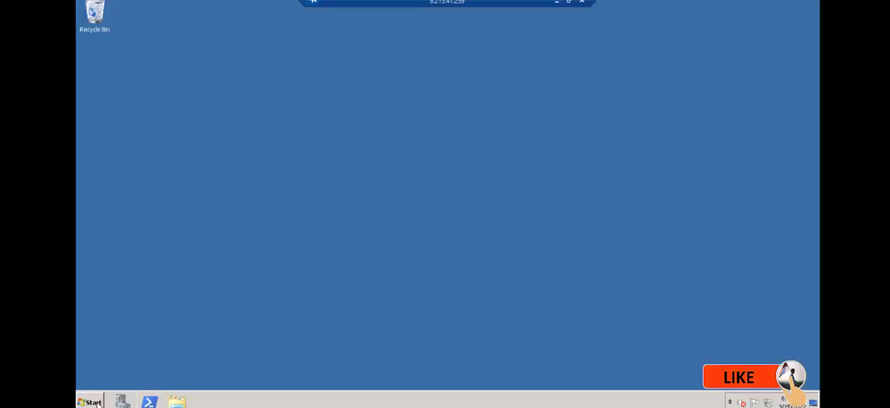
{"action": "left_click", "coordinate": [176, 401]}
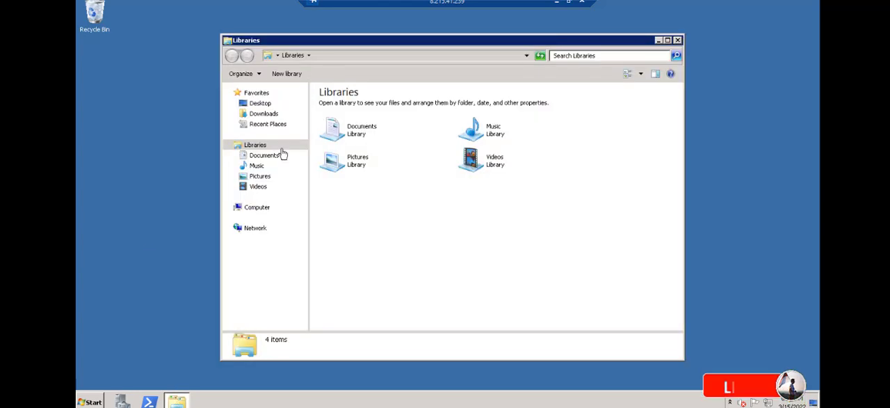
{"action": "left_click", "coordinate": [678, 39]}
{"action": "left_click", "coordinate": [91, 402]}
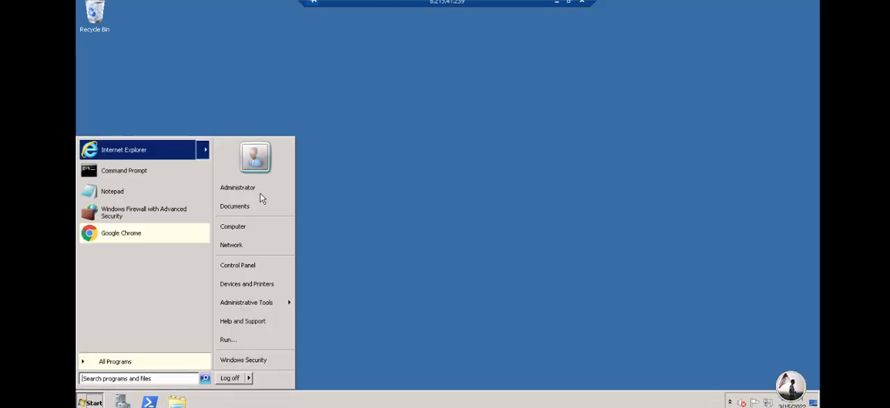
{"action": "left_click", "coordinate": [240, 206]}
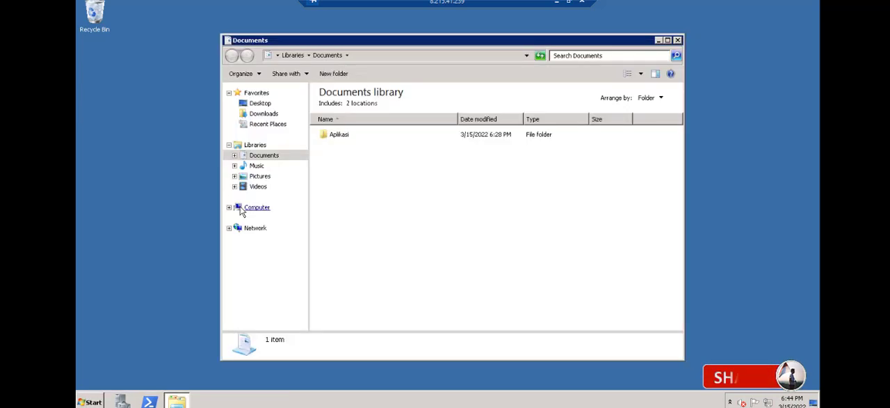
Create a folder named dapodik in the Documents library and open it
{"action": "right_click", "coordinate": [334, 167]}
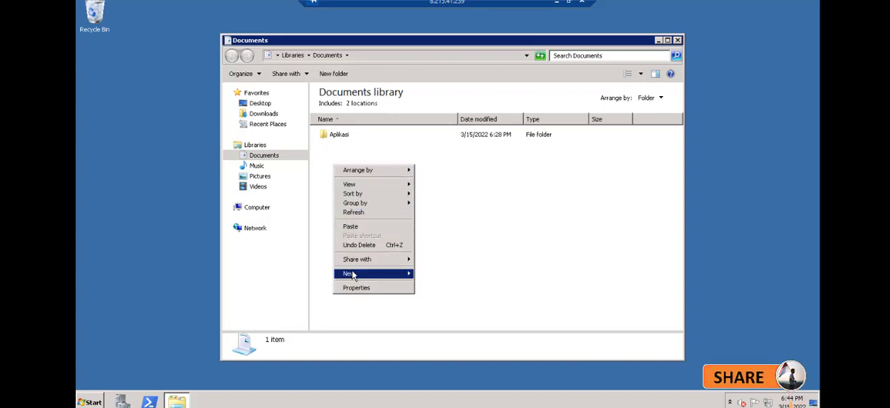
{"action": "left_click", "coordinate": [430, 273]}
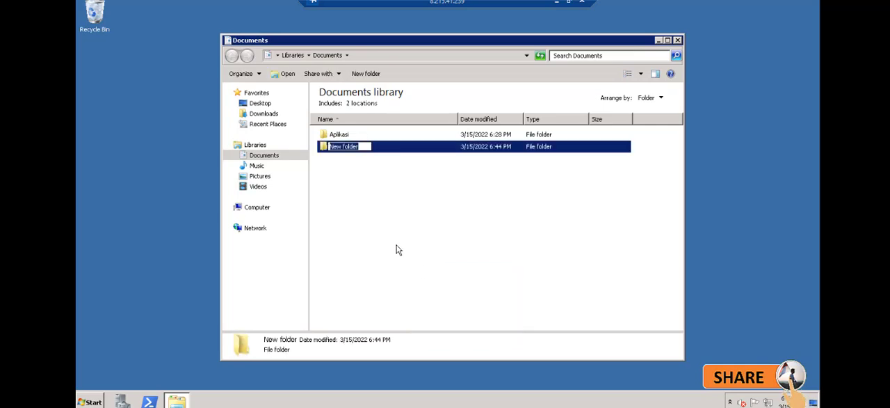
{"action": "type", "text": "a"}
{"action": "type", "text": "apo"}
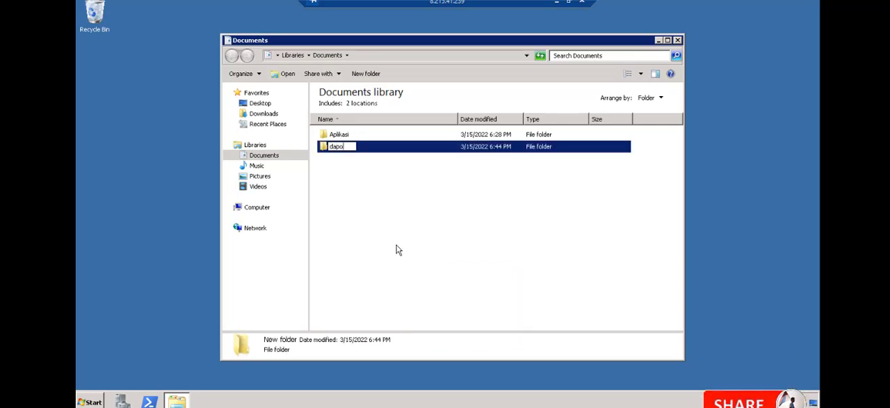
{"action": "type", "text": "dik"}
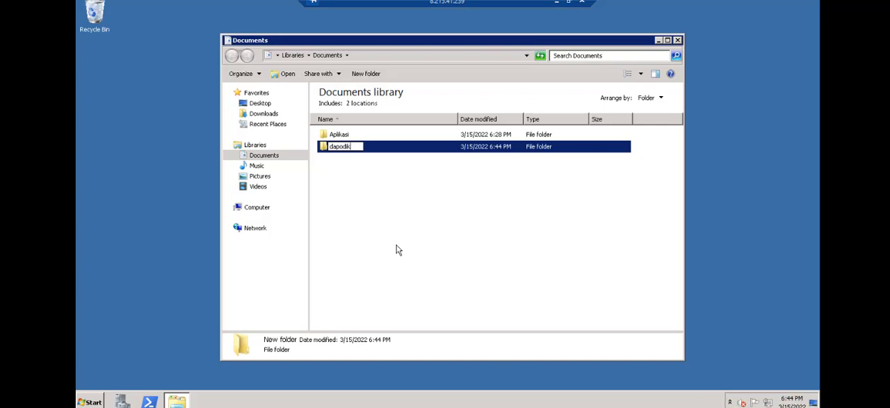
{"action": "key", "text": "Return"}
{"action": "key", "text": "Return"}
Paste the copied installer and patch files into the dapodik folder on the VPS
{"action": "right_click", "coordinate": [387, 195]}
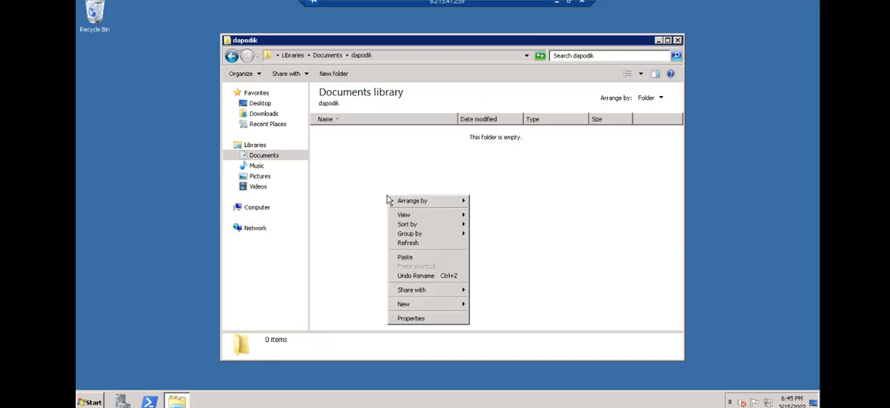
{"action": "left_click", "coordinate": [410, 259]}
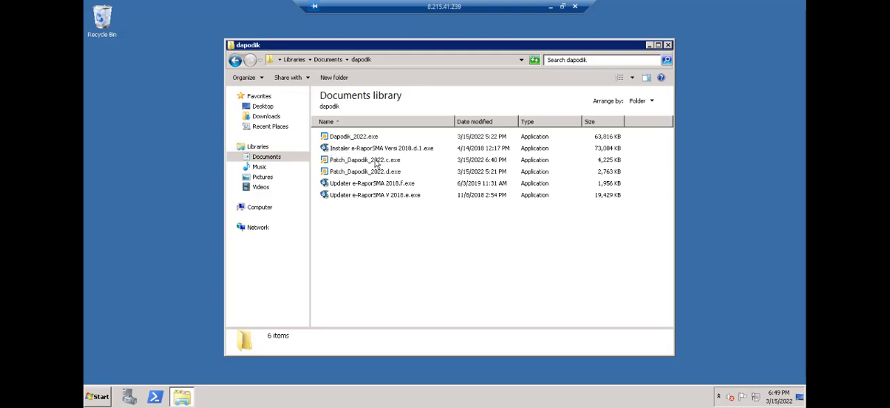
{"action": "right_click", "coordinate": [374, 233]}
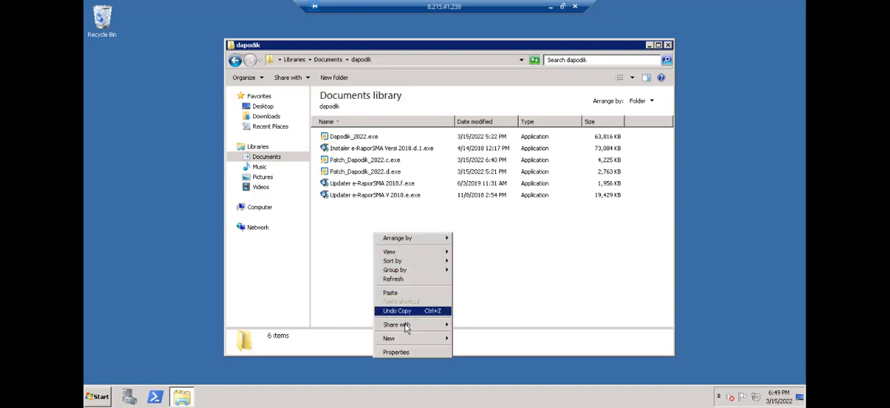
{"action": "mouse_move", "coordinate": [413, 255]}
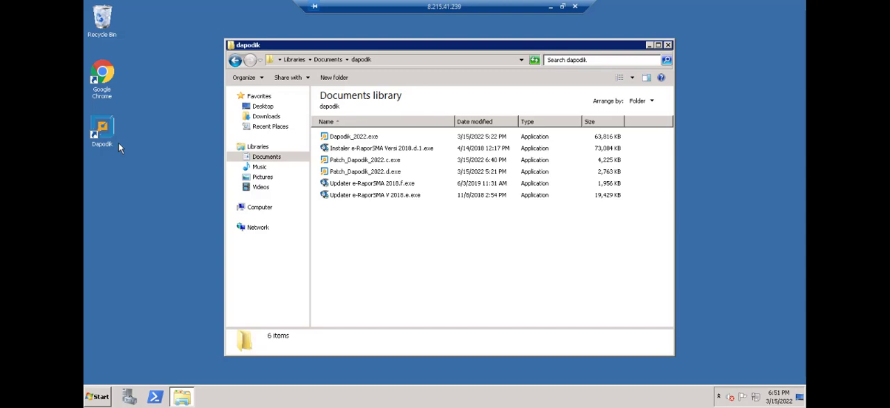
Minimize the dapodik folder and the remote session, and switch to the local Chrome window
{"action": "left_click", "coordinate": [649, 46]}
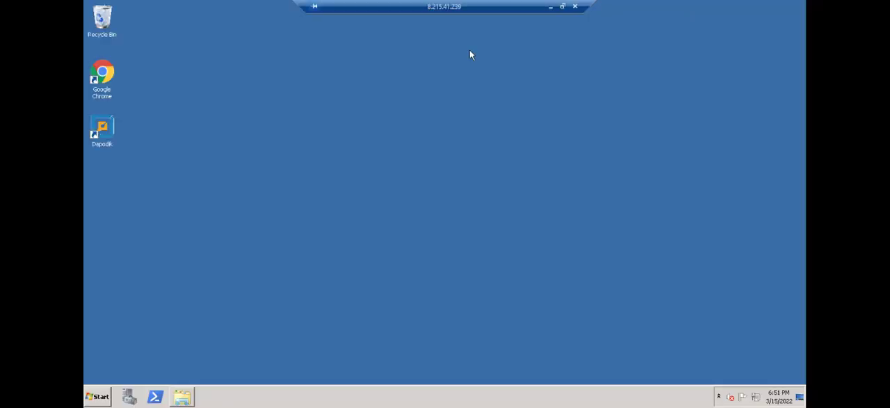
{"action": "left_click", "coordinate": [551, 7]}
{"action": "mouse_move", "coordinate": [224, 399]}
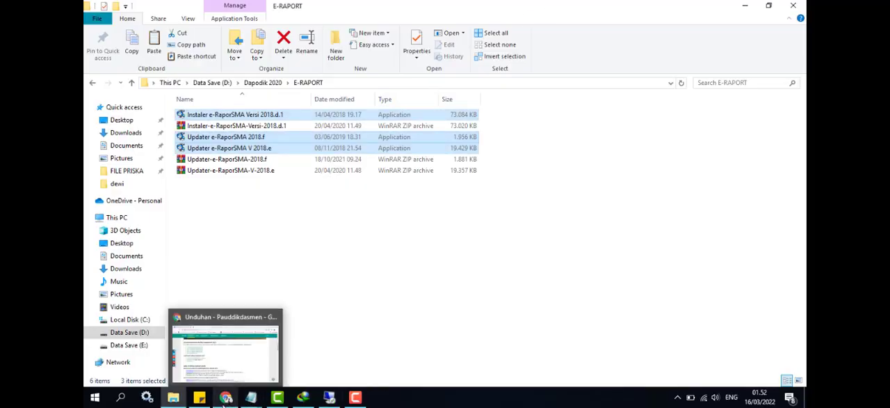
{"action": "left_click", "coordinate": [247, 363]}
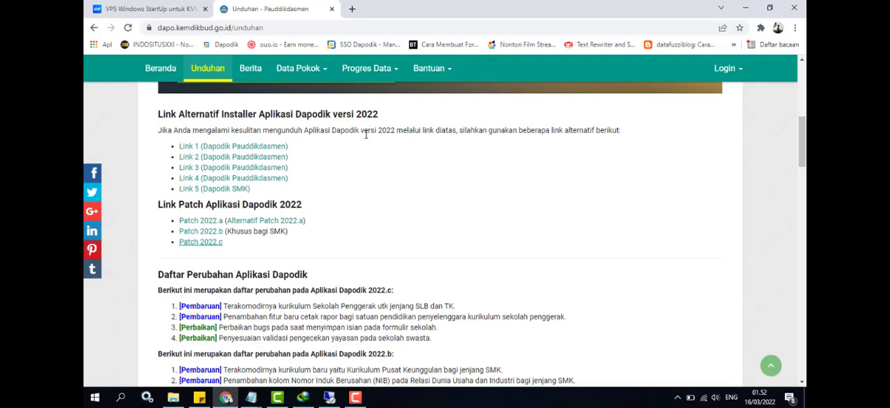
Load the VPS's Dapodik address 8.215.41.239:5774 in a new local browser tab
{"action": "left_click", "coordinate": [353, 9]}
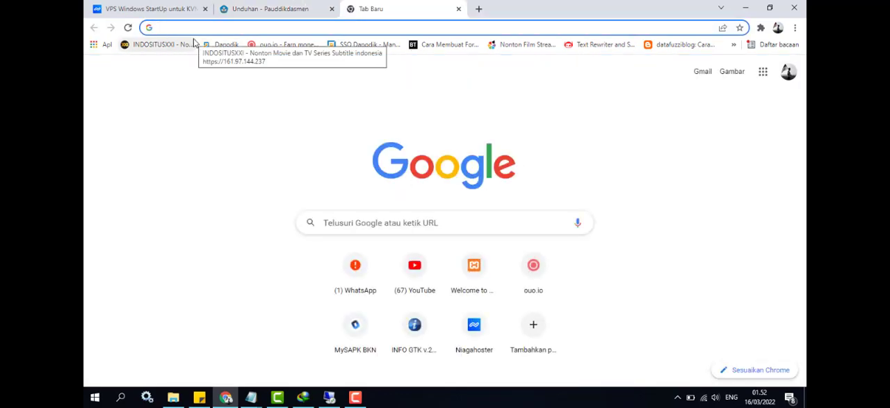
{"action": "type", "text": "8.215.41.239:5774"}
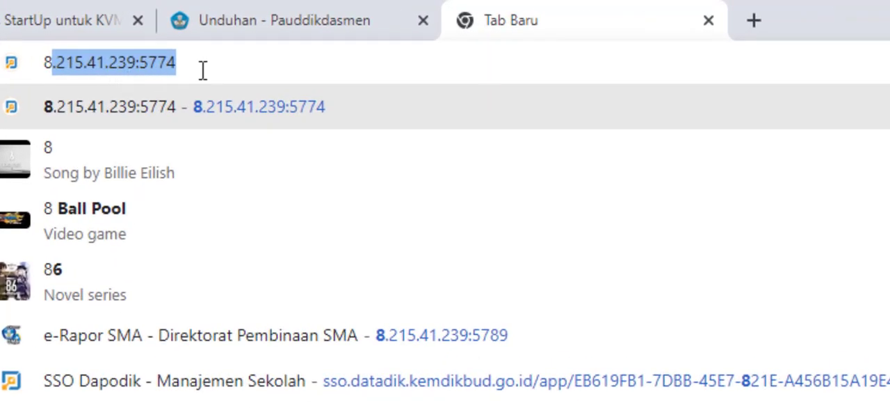
{"action": "left_click", "coordinate": [202, 68]}
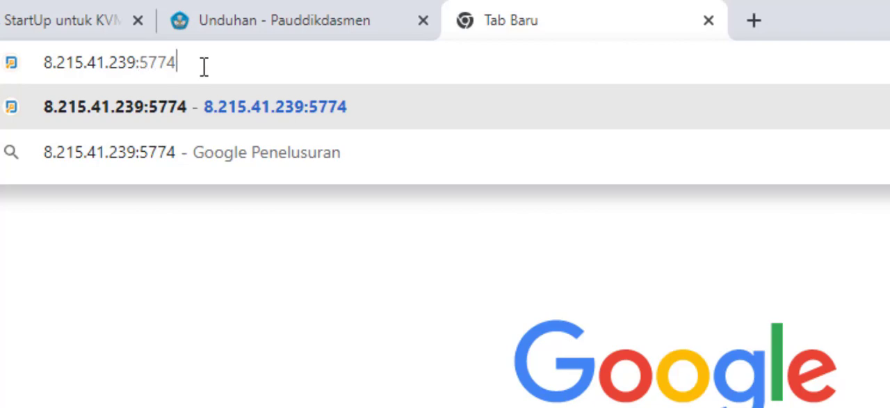
{"action": "key", "text": "Return"}
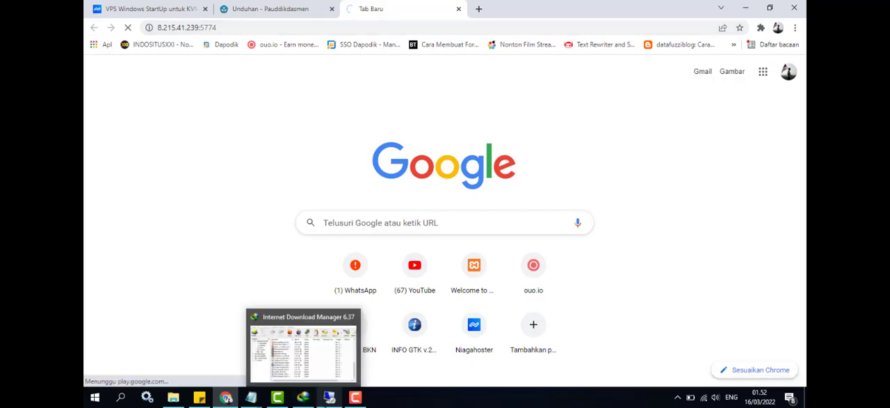
Return to the 8.215.41.239 remote session, search for the firewall and open the Windows Firewall settings
{"action": "left_click", "coordinate": [329, 397]}
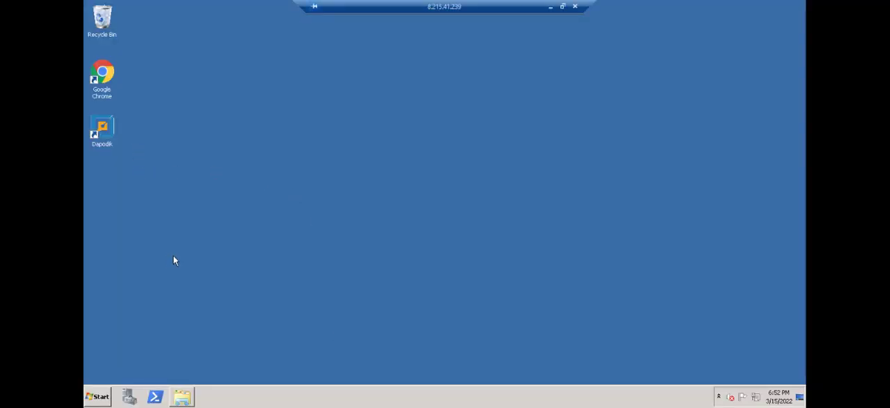
{"action": "left_click", "coordinate": [96, 397]}
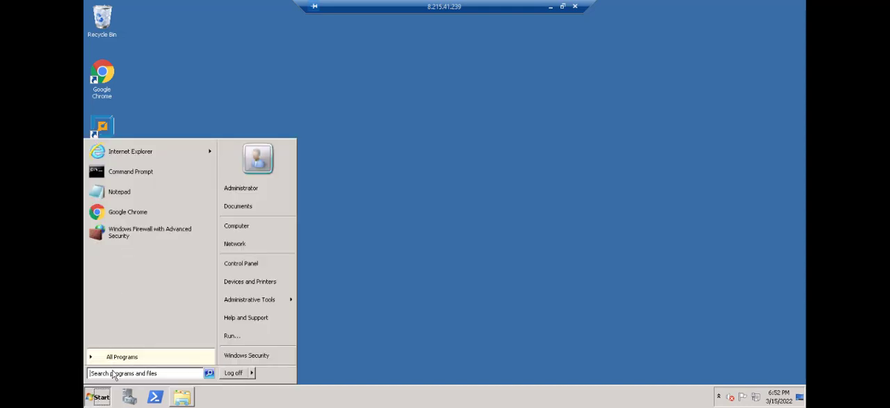
{"action": "type", "text": "fi"}
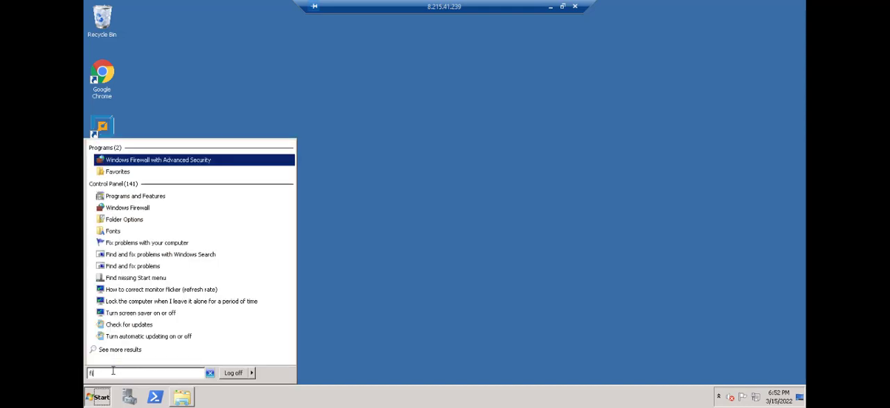
{"action": "type", "text": "re"}
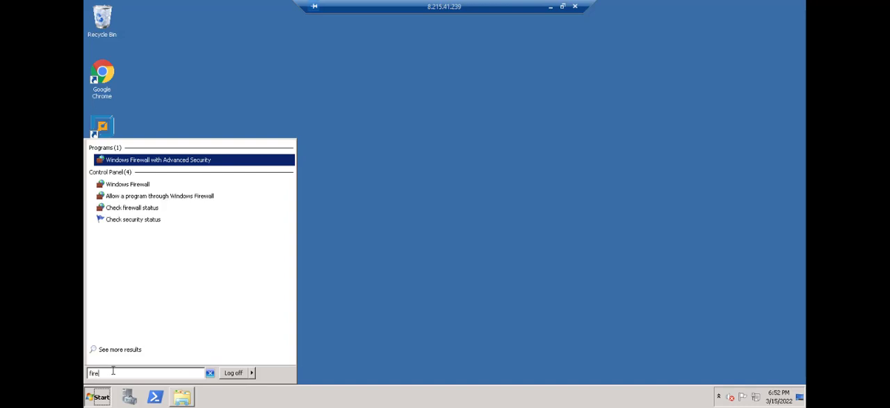
{"action": "left_click", "coordinate": [139, 184]}
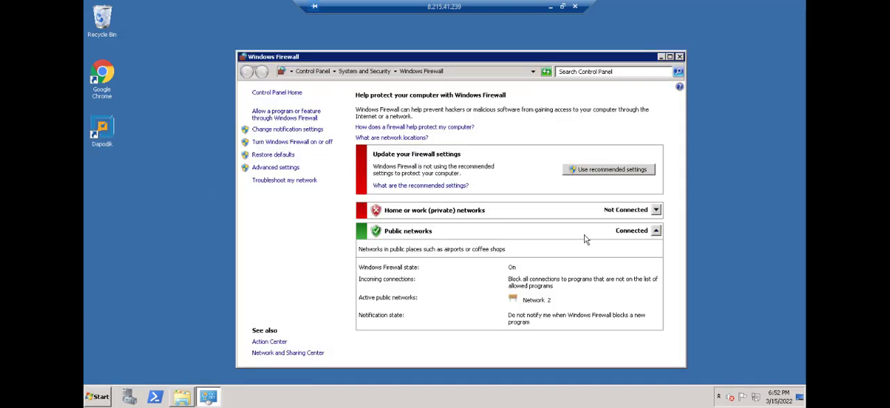
Turn off Windows Firewall for public networks on the VPS, close its window and return to the local Dapodik page
{"action": "left_click", "coordinate": [283, 143]}
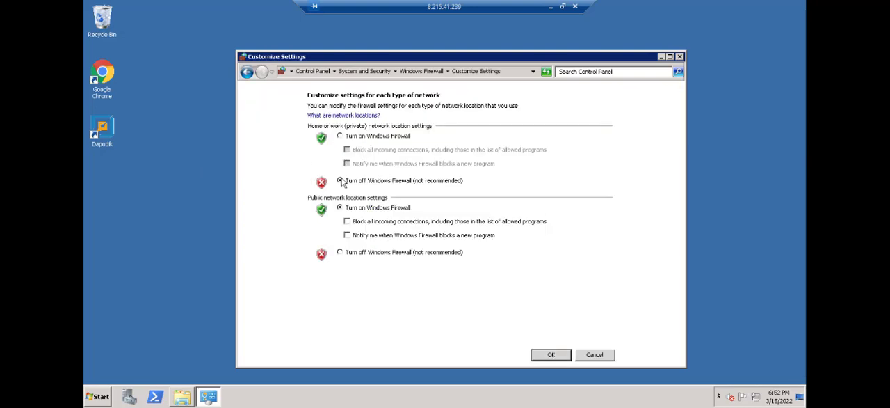
{"action": "left_click", "coordinate": [340, 252]}
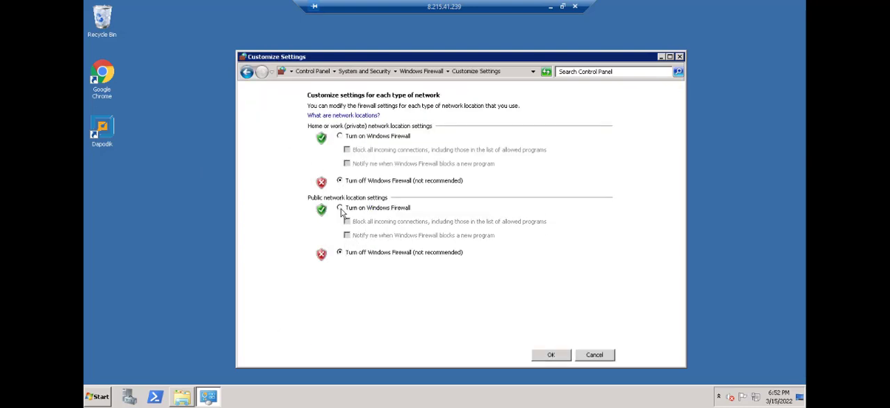
{"action": "left_click", "coordinate": [552, 356]}
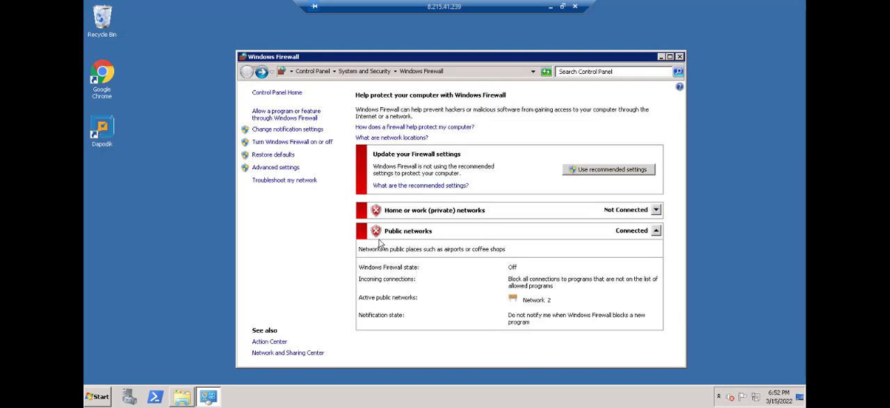
{"action": "left_click", "coordinate": [679, 57]}
{"action": "left_click", "coordinate": [550, 6]}
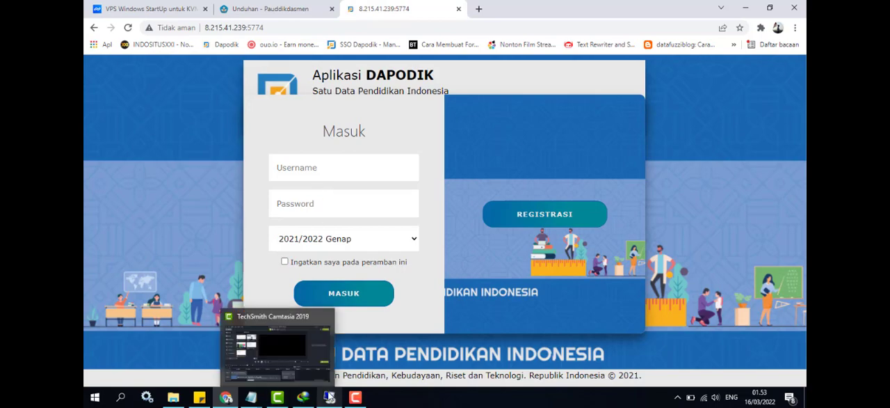
Switch back to the remote session and run Instaler e-RaporSMA Versi 2018.d.1.exe from the dapodik folder as administrator
{"action": "left_click", "coordinate": [330, 396]}
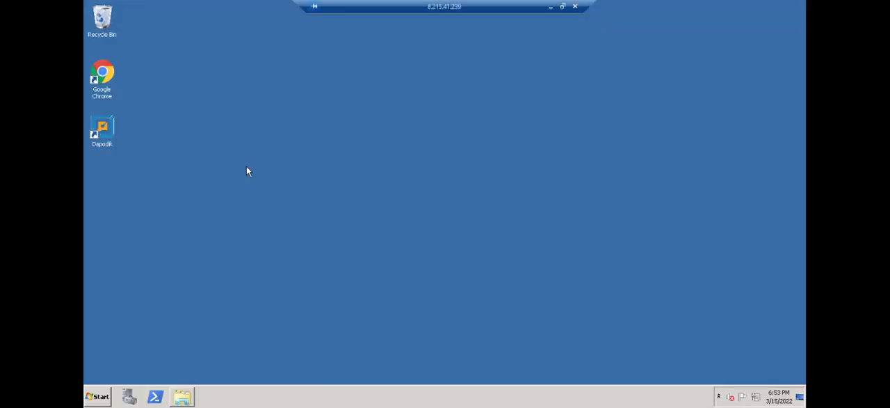
{"action": "left_click", "coordinate": [183, 396]}
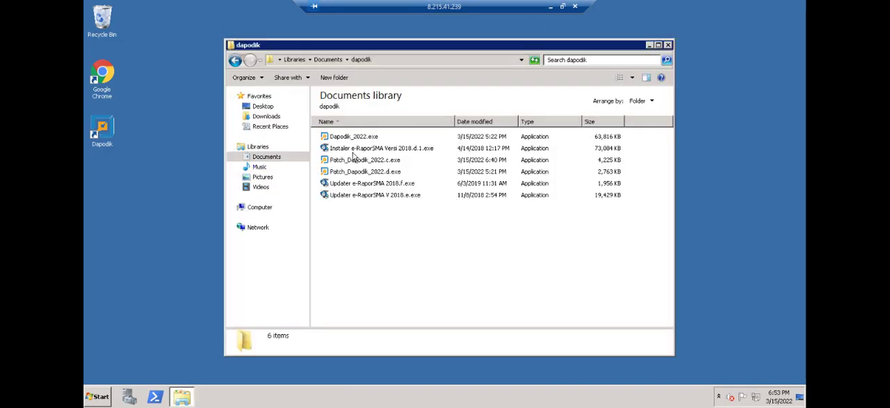
{"action": "right_click", "coordinate": [351, 150]}
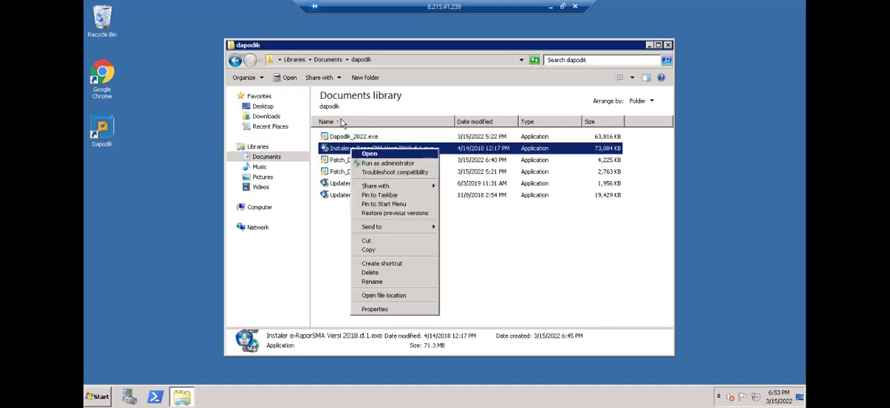
{"action": "left_click", "coordinate": [379, 163]}
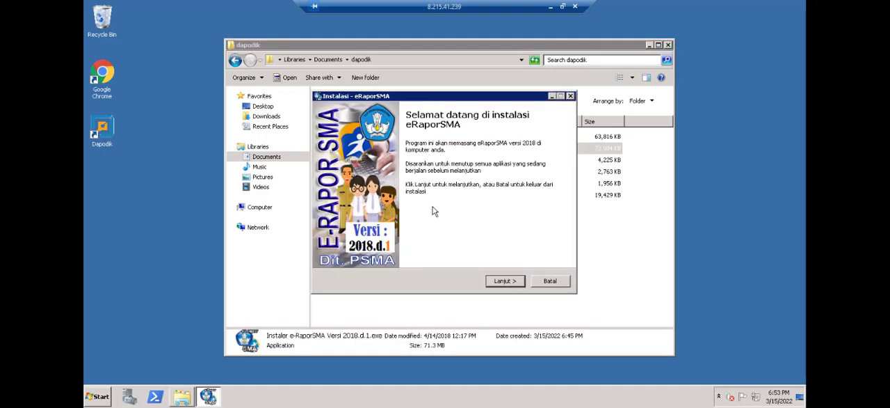
Accept the eRaporSMA agreement, complete the installation, dismissing the Bacadulu.txt notes, and close the dapodik folder
{"action": "left_click", "coordinate": [505, 280]}
{"action": "left_click", "coordinate": [367, 249]}
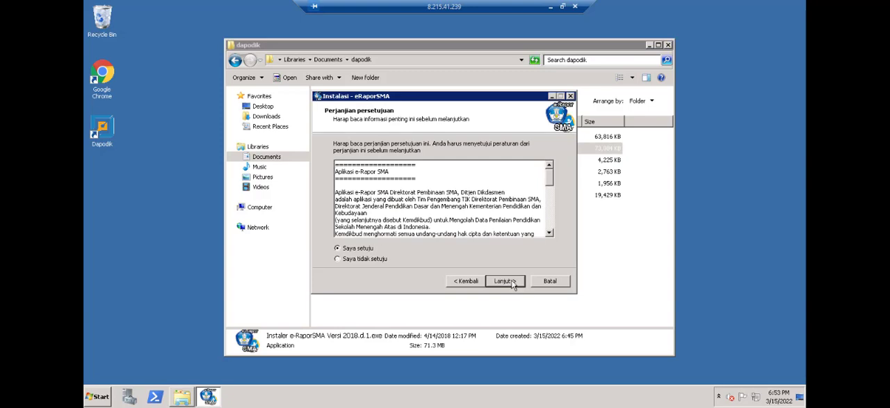
{"action": "left_click", "coordinate": [505, 281]}
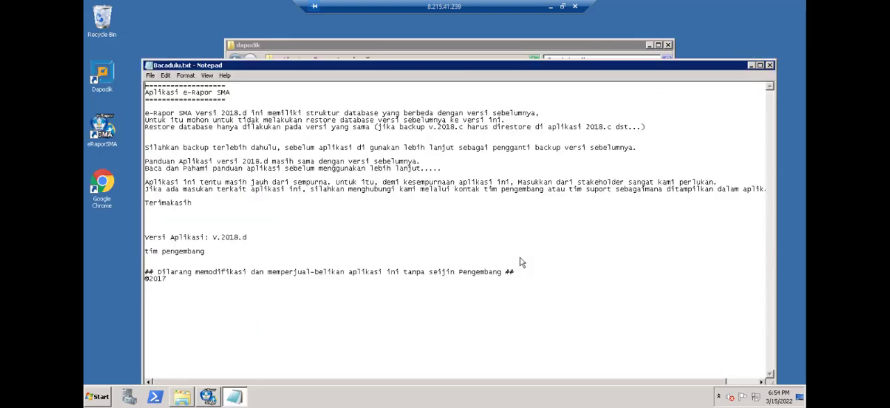
{"action": "left_click", "coordinate": [770, 65]}
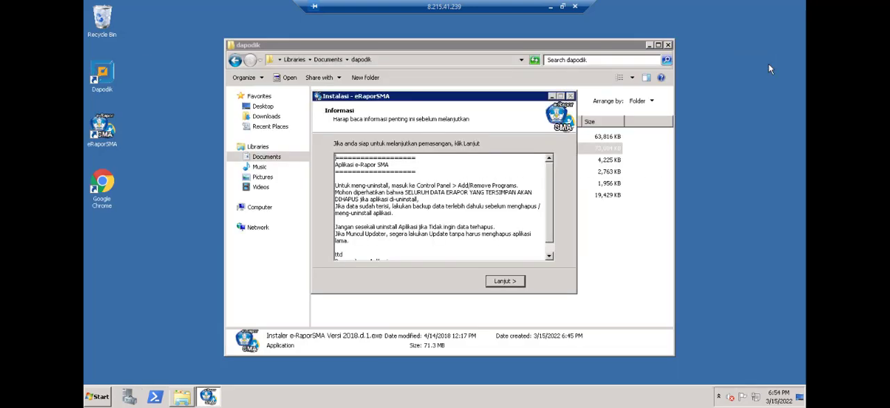
{"action": "left_click", "coordinate": [505, 280]}
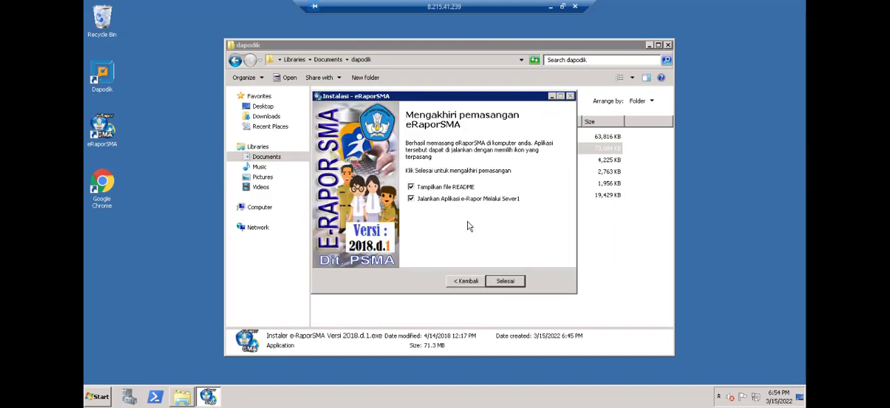
{"action": "left_click", "coordinate": [506, 280]}
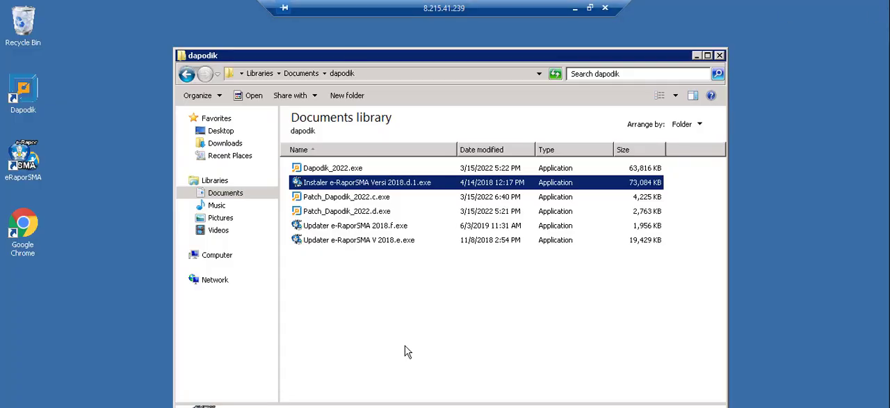
{"action": "left_click", "coordinate": [720, 56]}
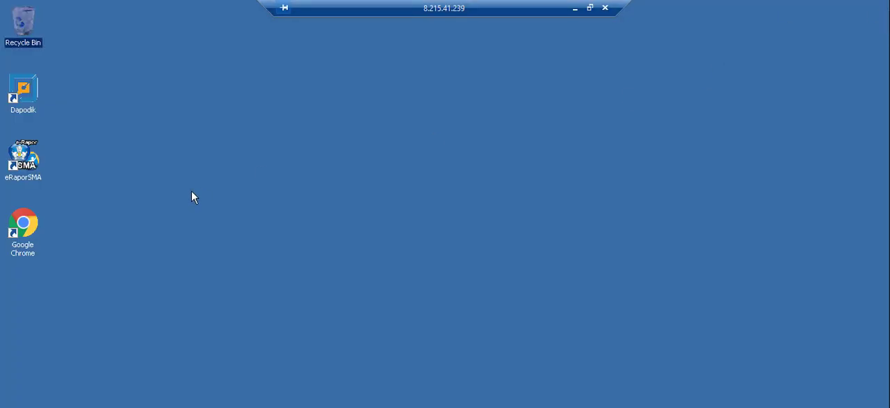
Minimize the remote session and load the e-Rapor SMA login page at 8.215.41.239:5789 in the local browser
{"action": "left_click", "coordinate": [573, 8]}
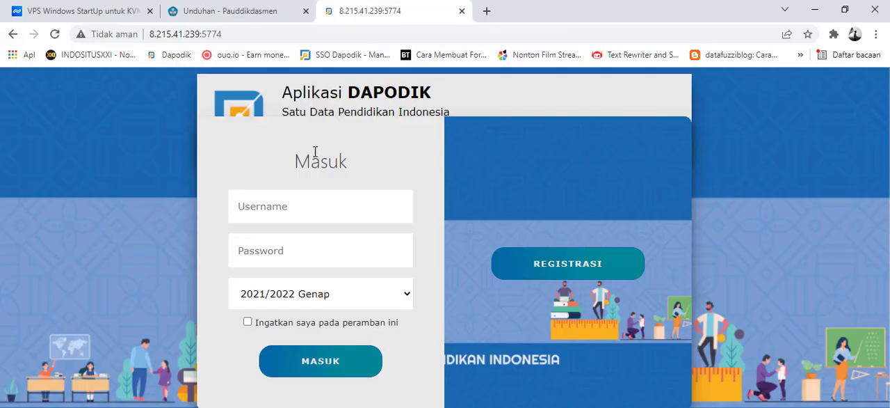
{"action": "left_click_drag", "start_coordinate": [243, 34], "coordinate": [206, 34]}
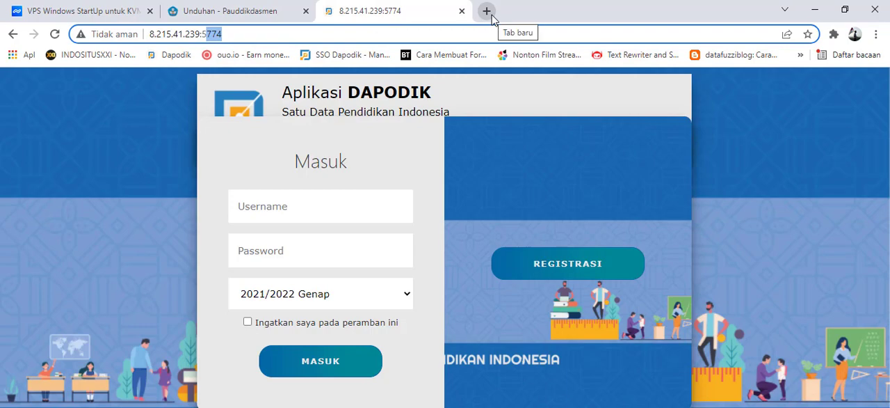
{"action": "type", "text": "5789"}
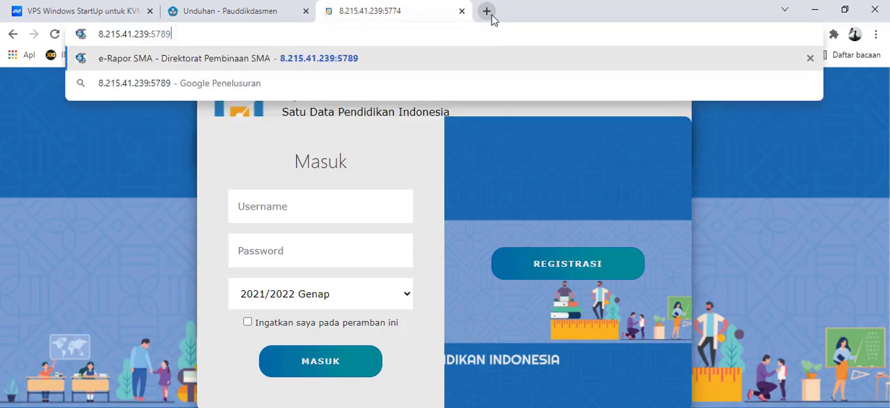
{"action": "key", "text": "Return"}
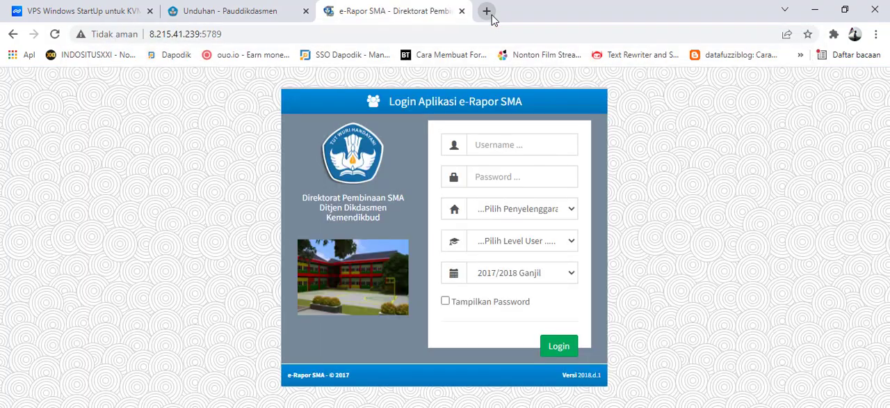